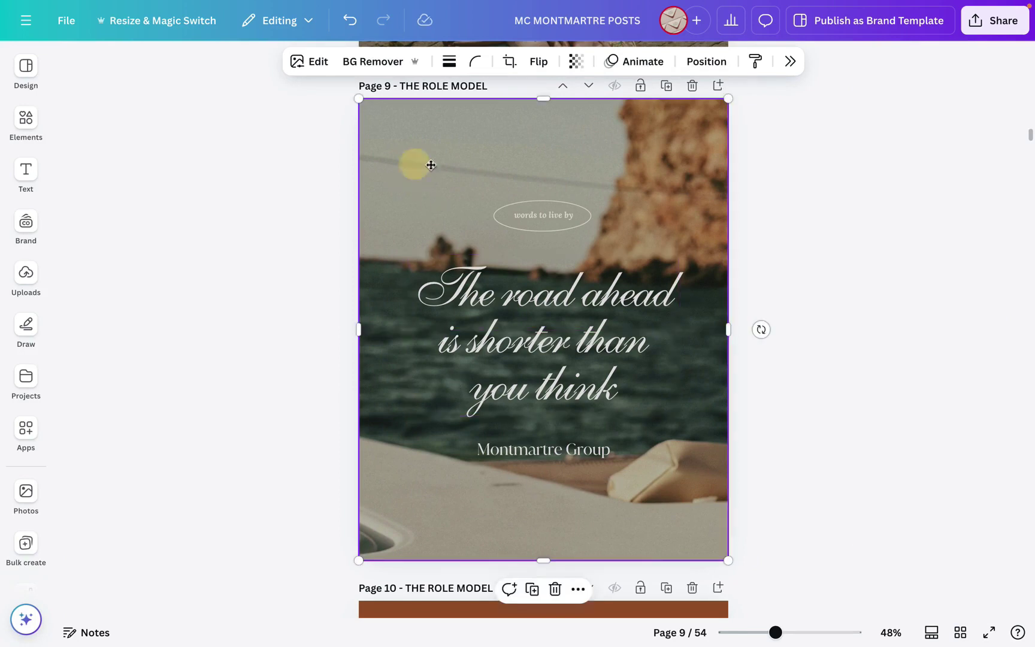
drag(431, 165, 409, 164)
right_click(409, 167)
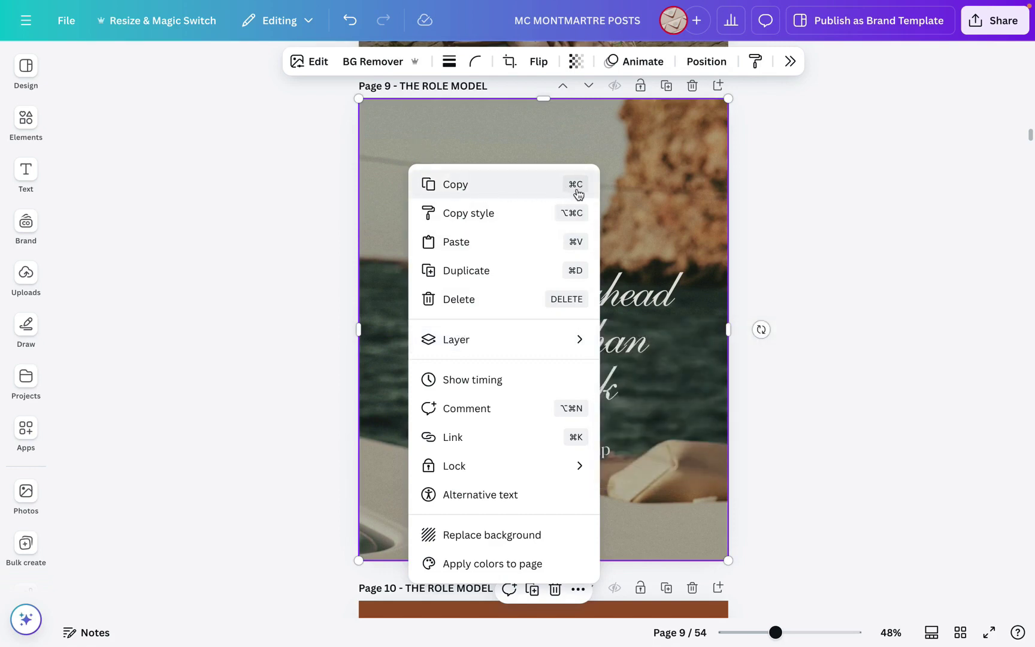
click(621, 160)
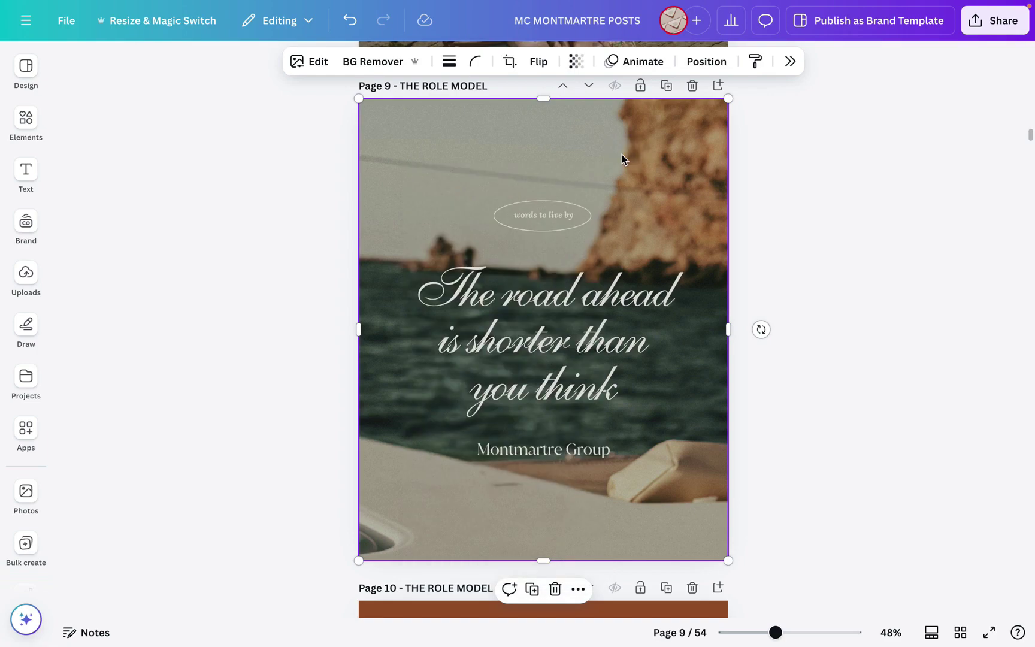
mouse_move(622, 154)
mouse_down()
mouse_move(654, 154)
mouse_move(619, 154)
mouse_up()
click(779, 235)
click(964, 635)
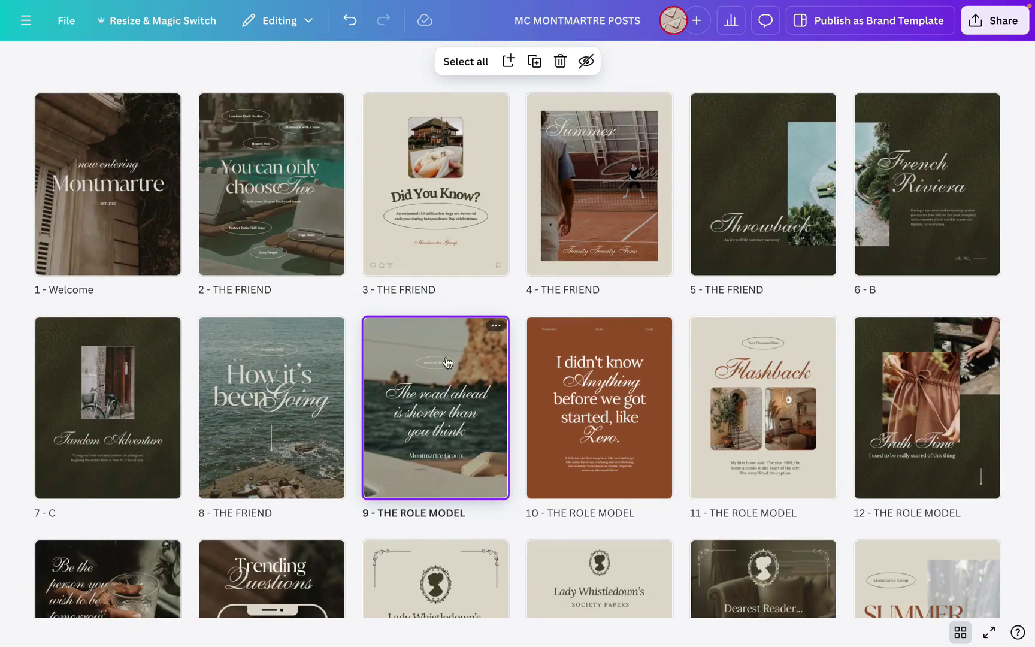
click(392, 342)
double_click(392, 343)
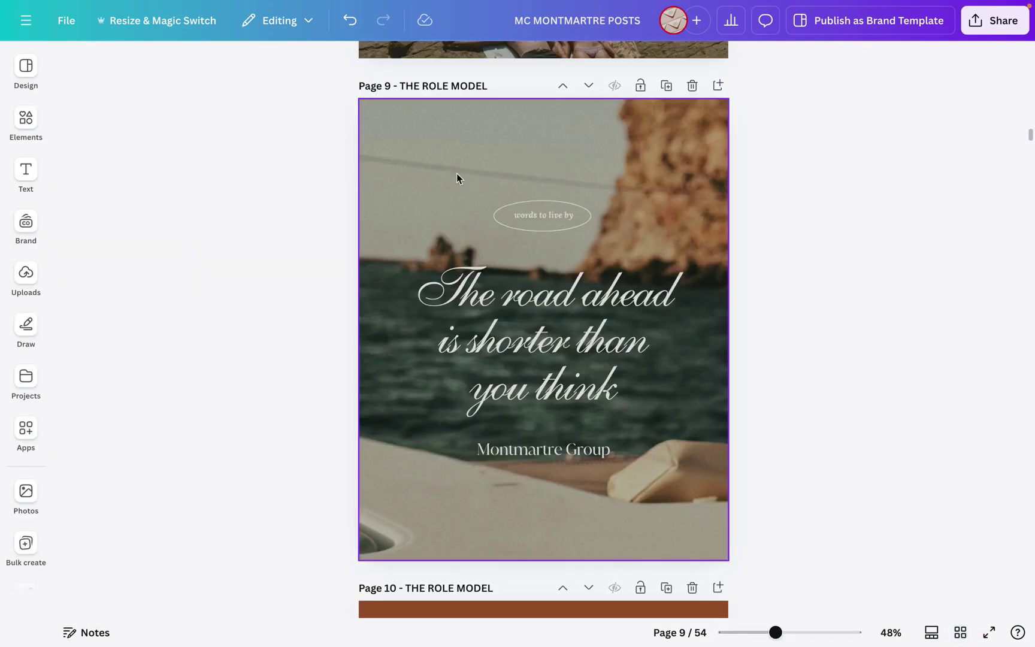
Try shifting page 9's full-page image layer sideways and placing an uploaded image into the page's background
click(409, 195)
drag(439, 195, 469, 194)
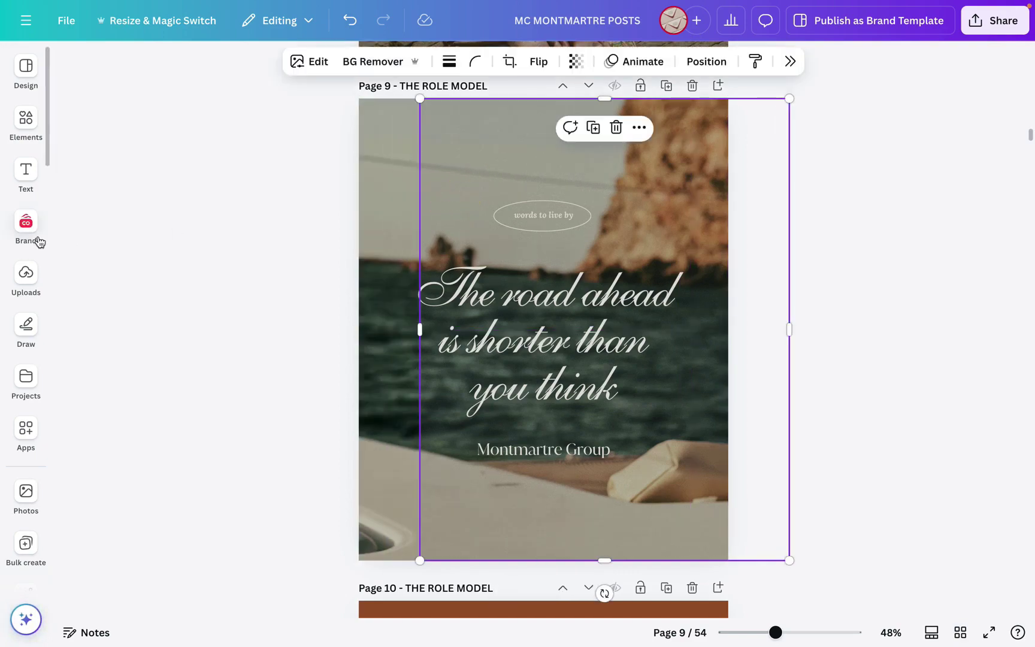
click(26, 274)
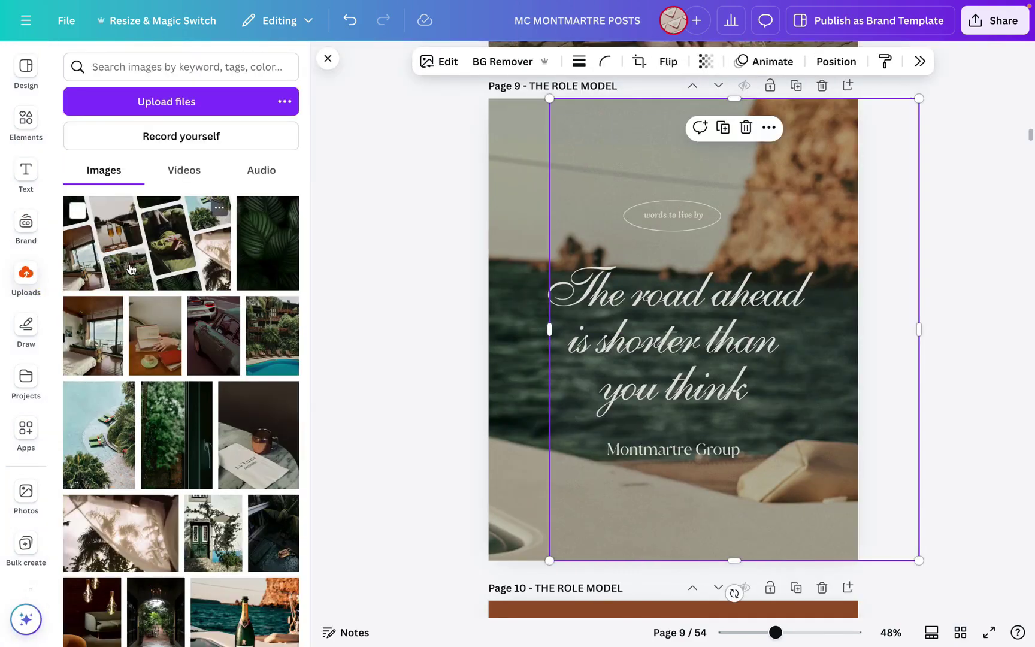
drag(266, 418, 499, 323)
drag(628, 180, 547, 183)
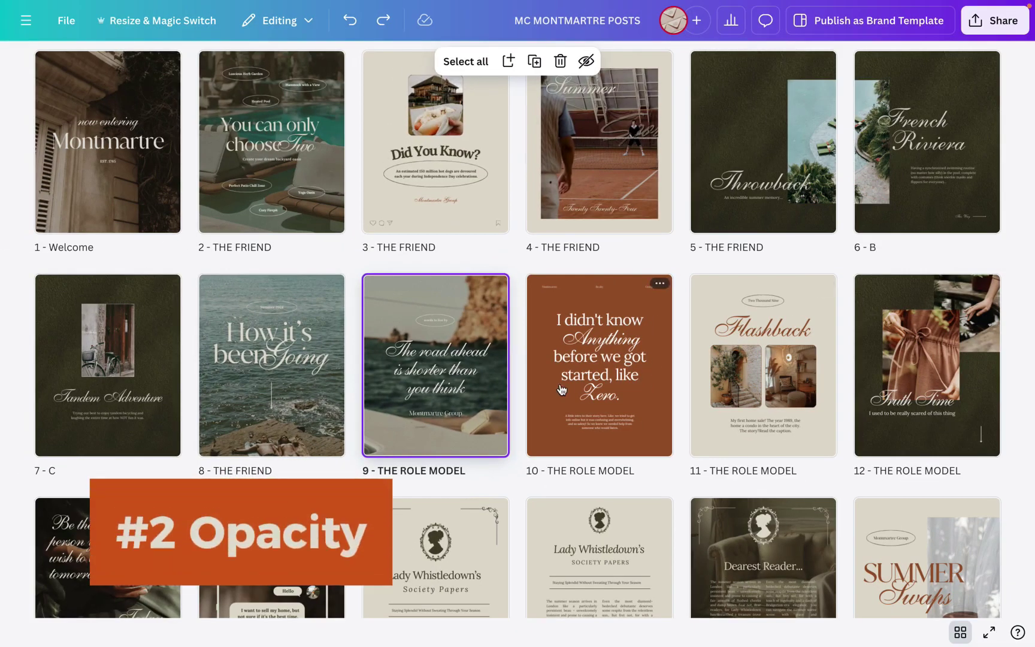
Find page 52 - LISTING BONUS in the page overview and open it for editing
scroll(563, 383, down, 4)
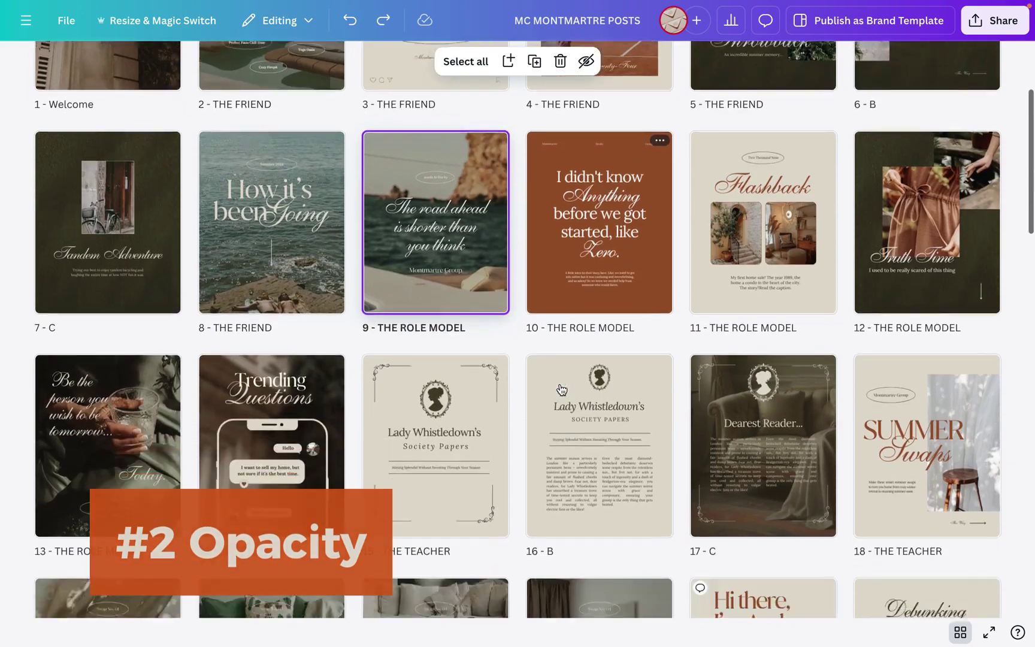
scroll(562, 390, down, 10)
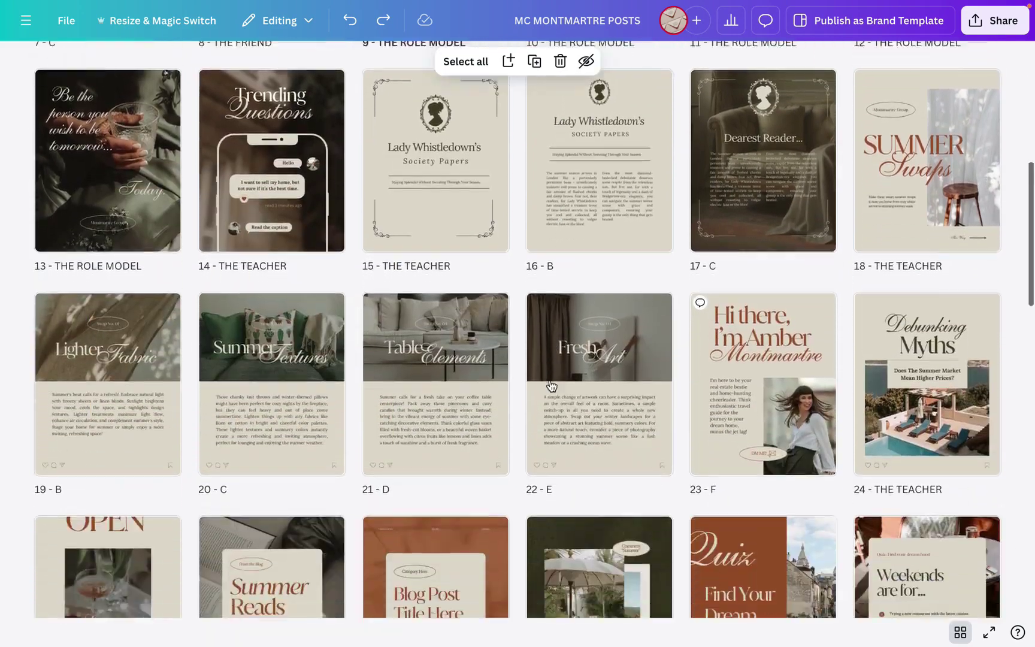
scroll(422, 371, down, 9)
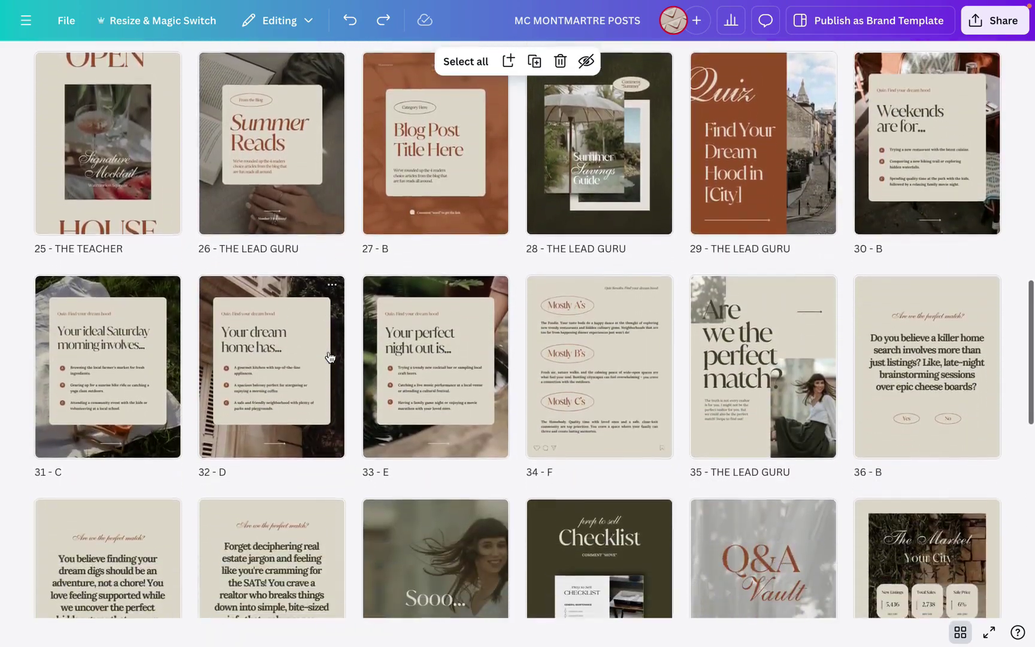
scroll(331, 358, down, 8)
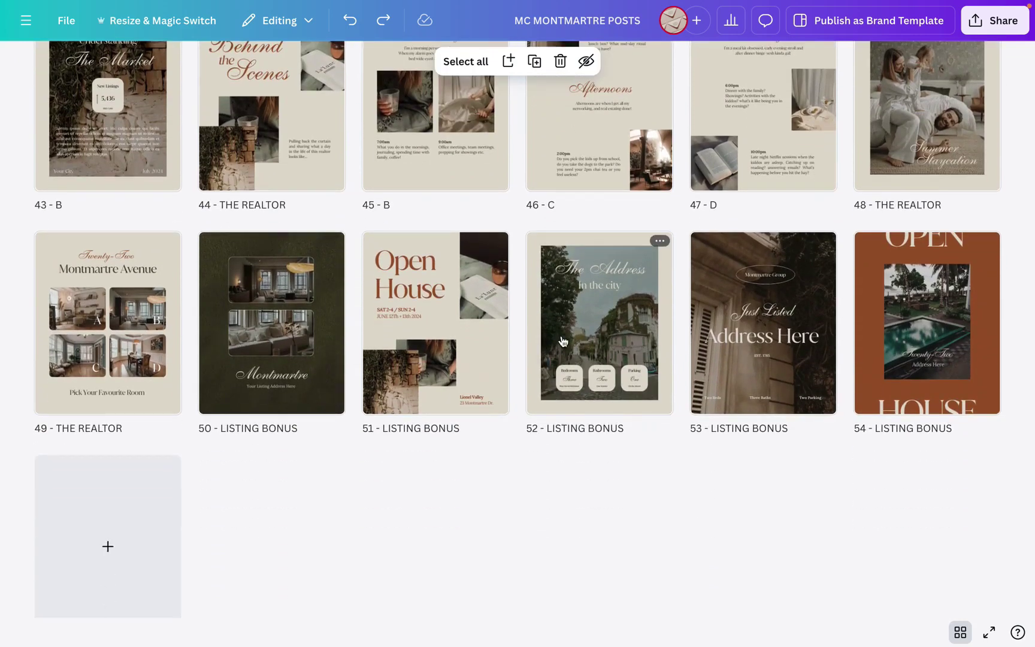
double_click(563, 341)
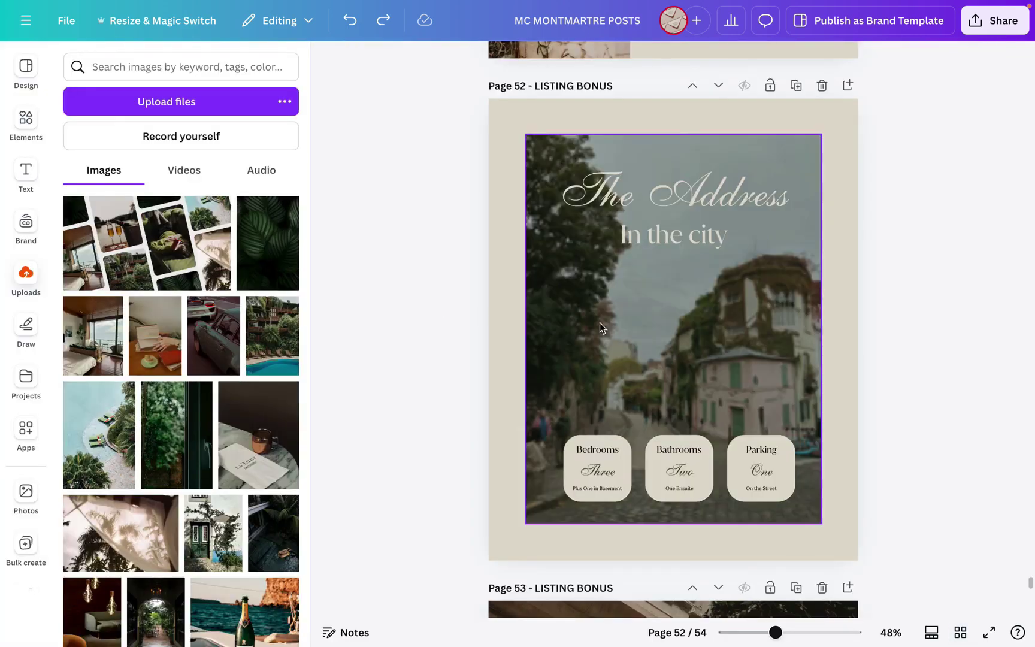
Shift page 52's street photo sideways to expose the dark green rectangle behind it, and restore the photo's position
click(599, 323)
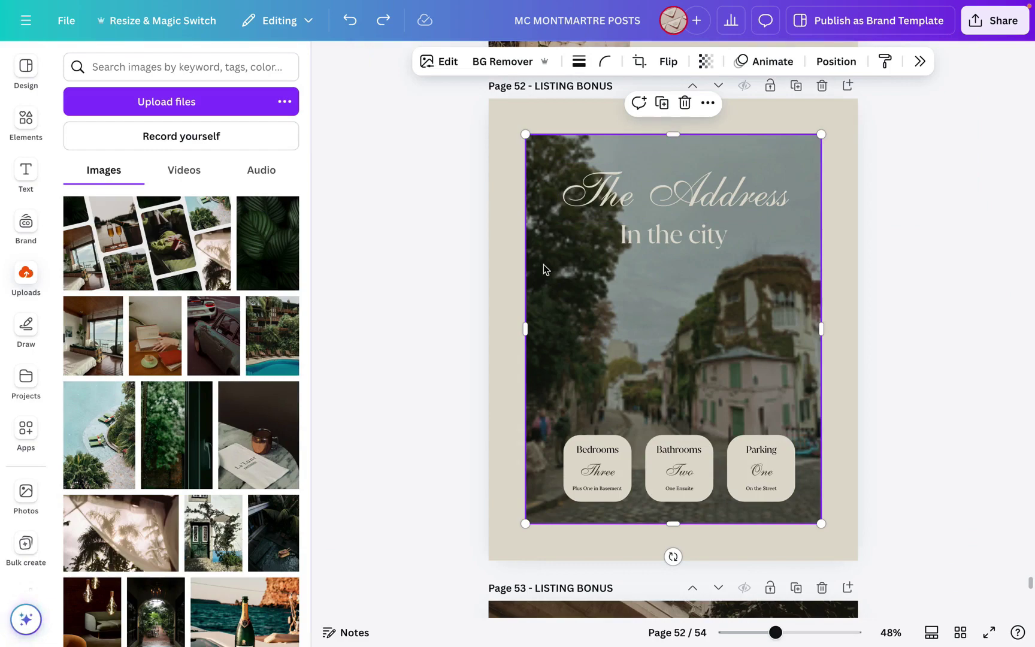
click(456, 316)
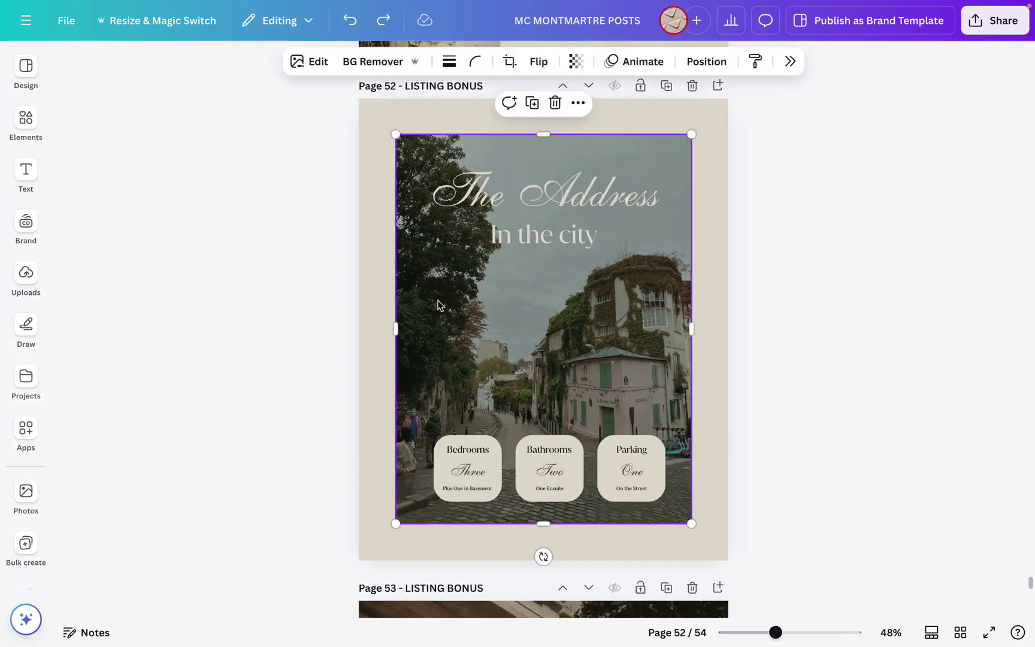
drag(438, 305, 458, 300)
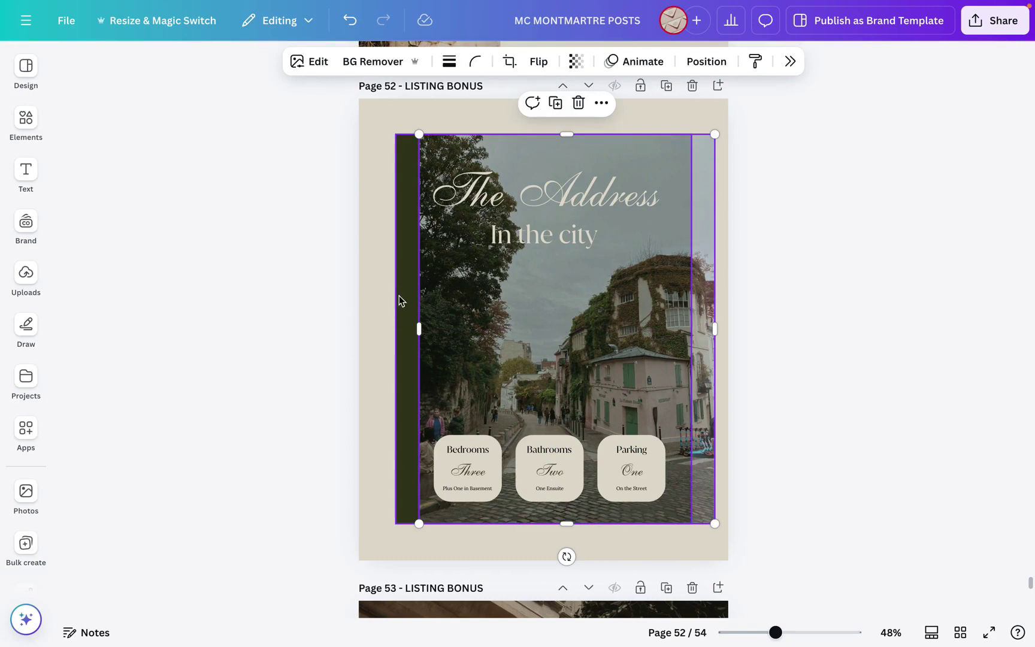
drag(478, 316, 453, 310)
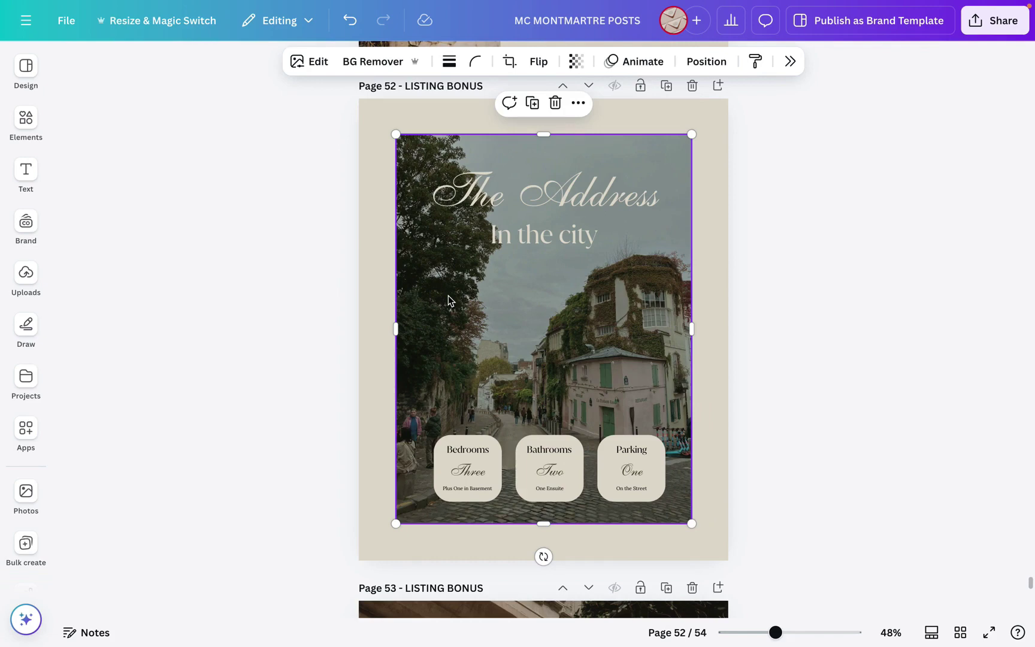
drag(448, 295, 460, 293)
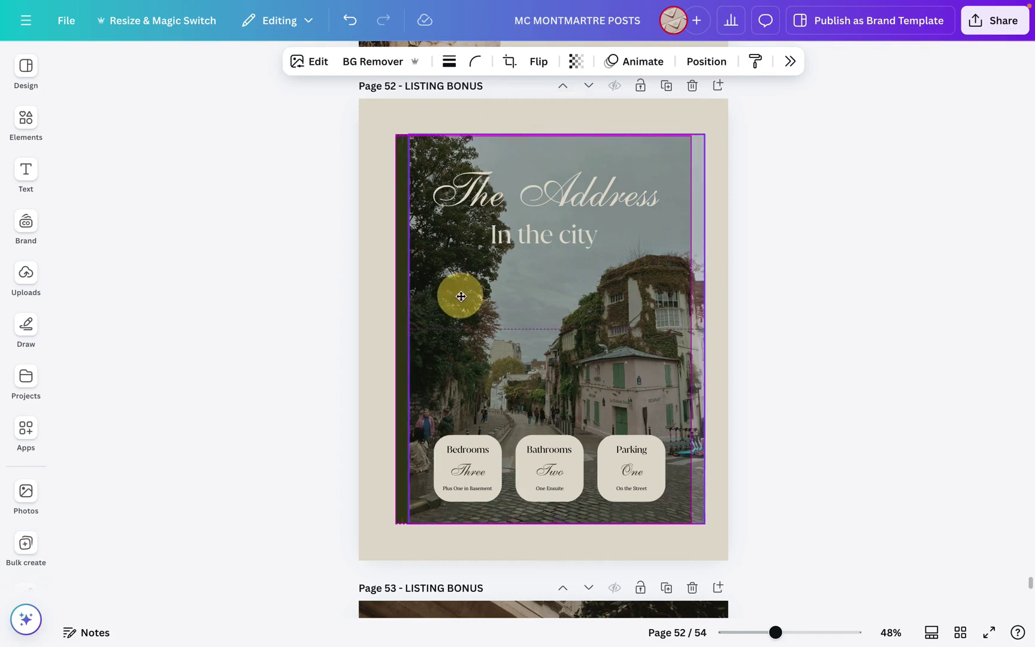
click(397, 260)
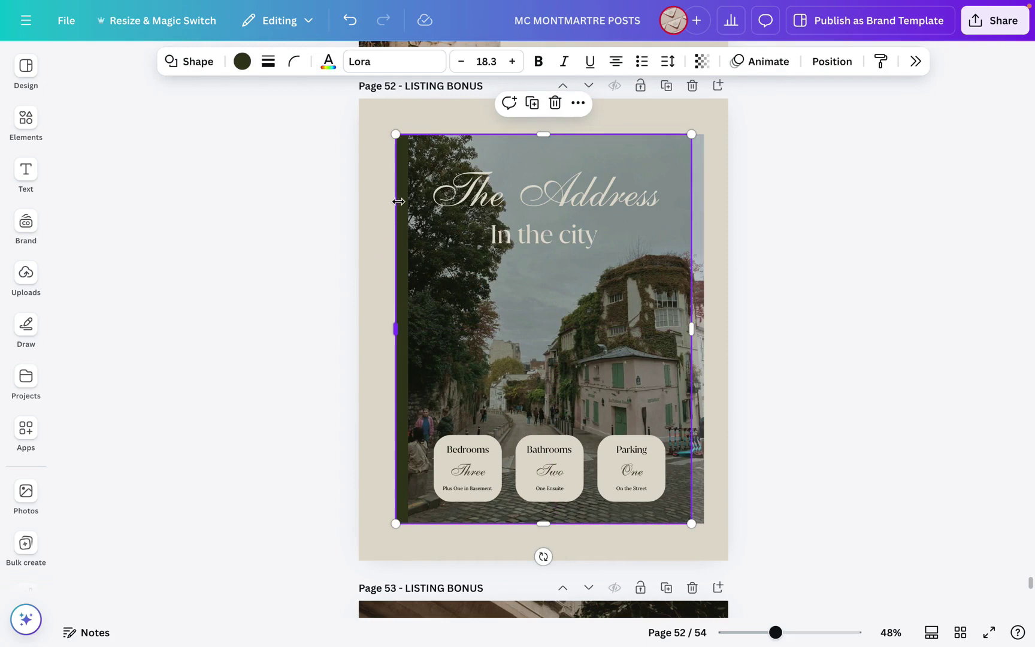
drag(437, 251, 455, 273)
key(ctrl+z)
click(466, 274)
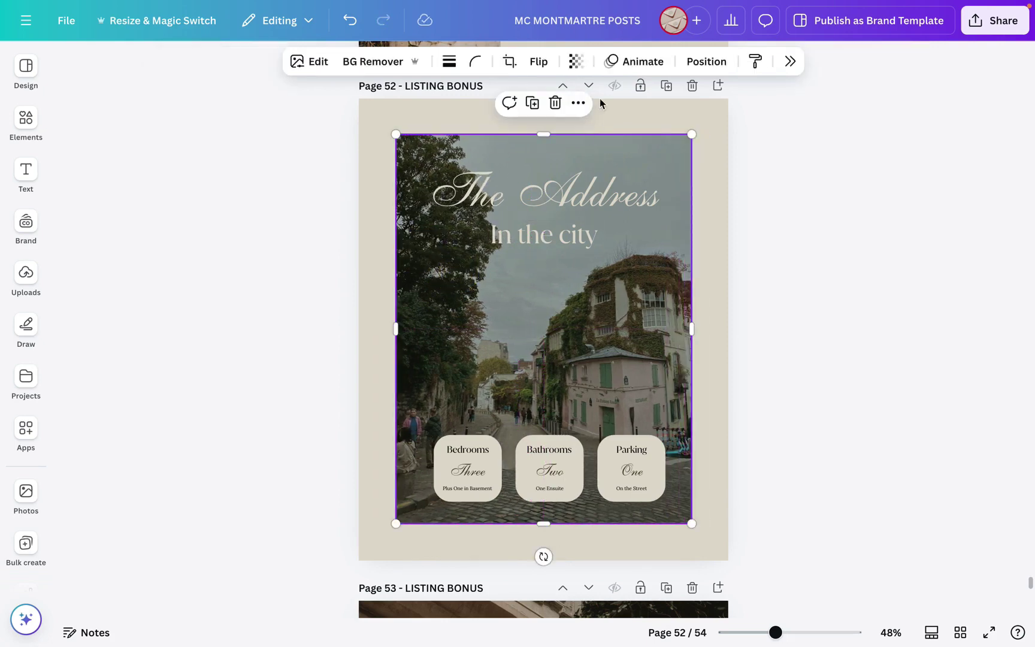
Set the transparency of page 52's street photo to about 77
click(574, 67)
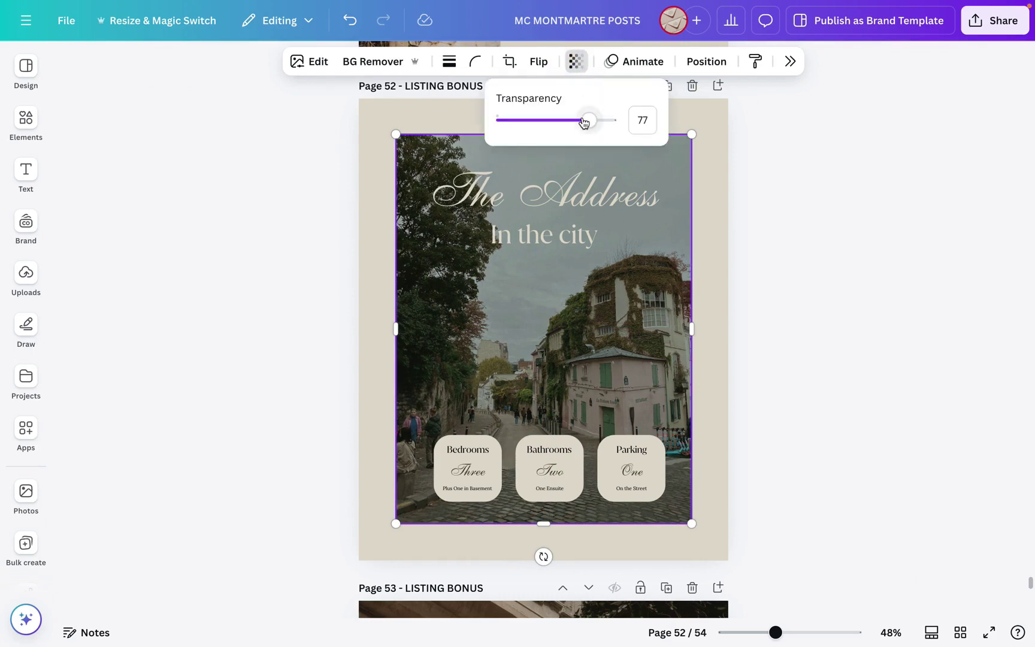
mouse_move(593, 122)
mouse_down()
mouse_move(565, 122)
mouse_move(637, 124)
mouse_move(590, 121)
mouse_up()
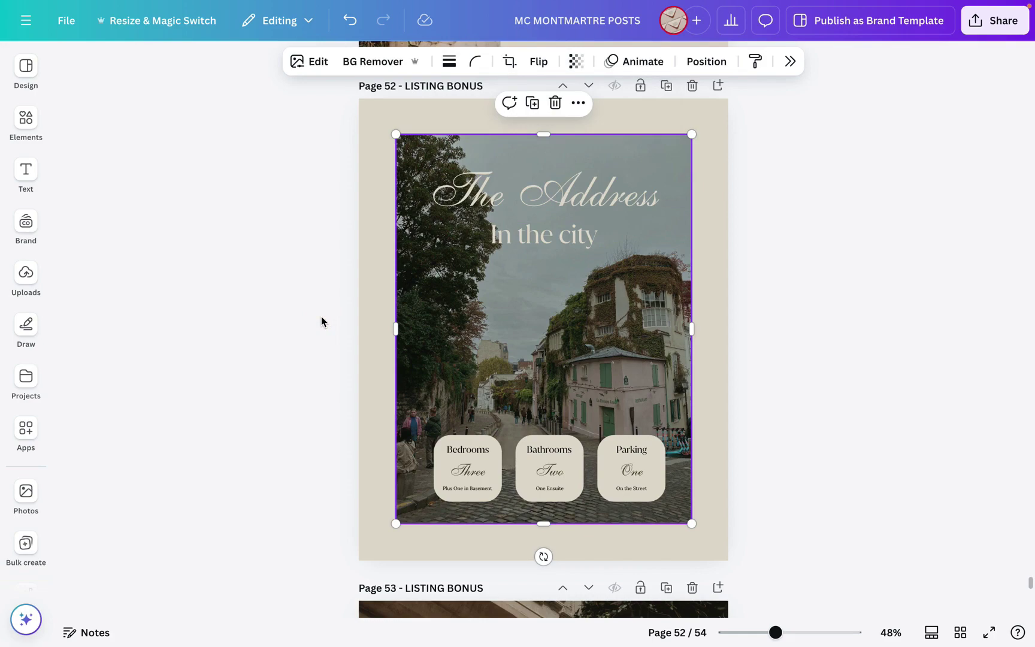
click(836, 370)
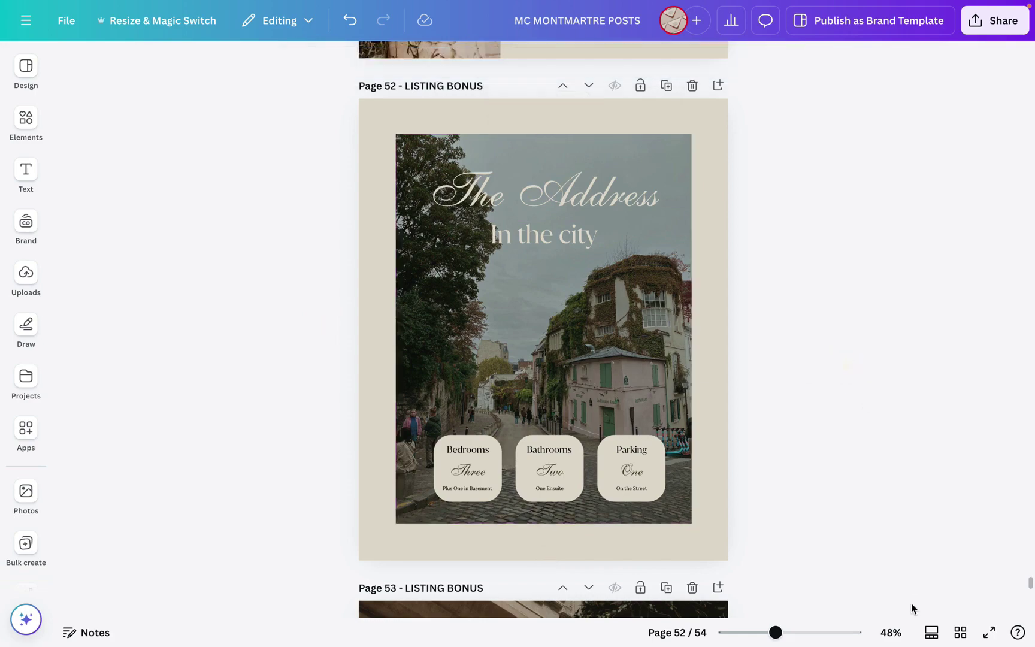
Return to the beginning of the design through the page overview and go to page 4 - THE FRIEND
click(962, 635)
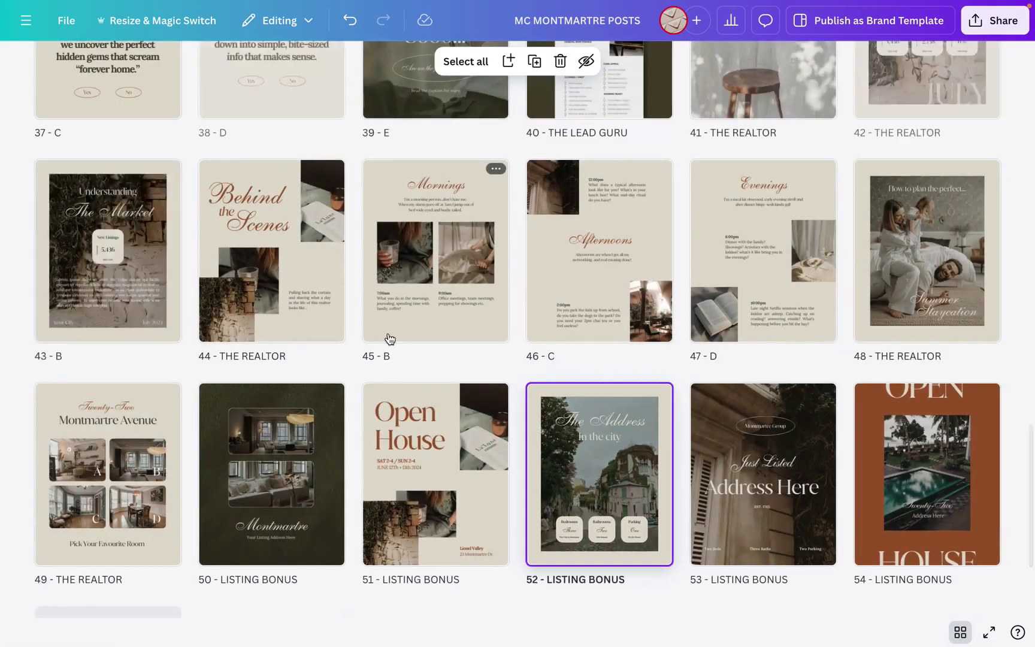
scroll(388, 337, up, 5)
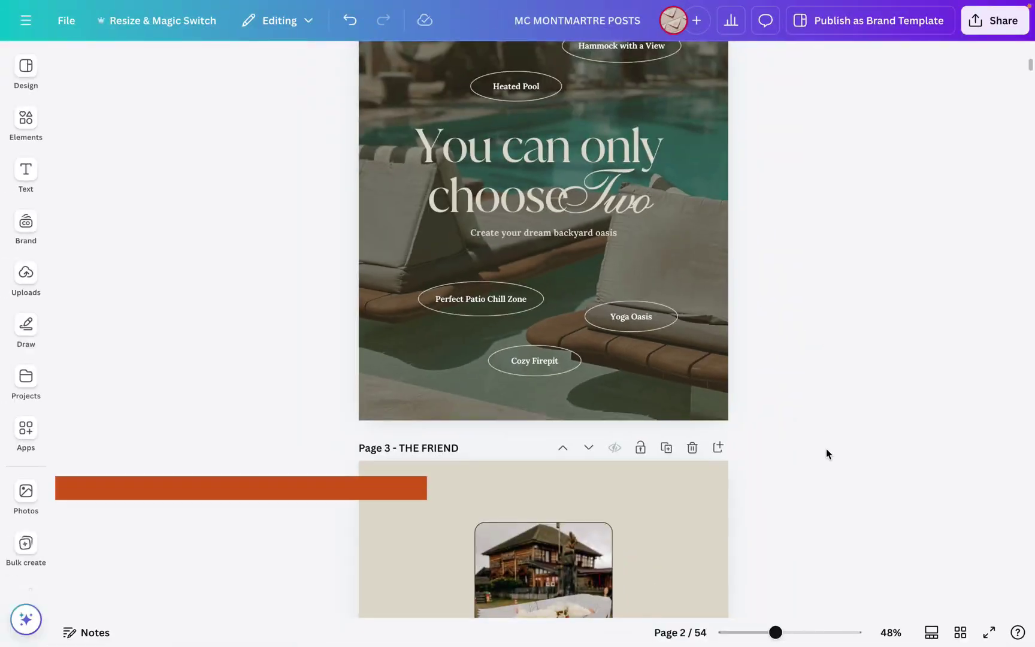
scroll(827, 454, down, 8)
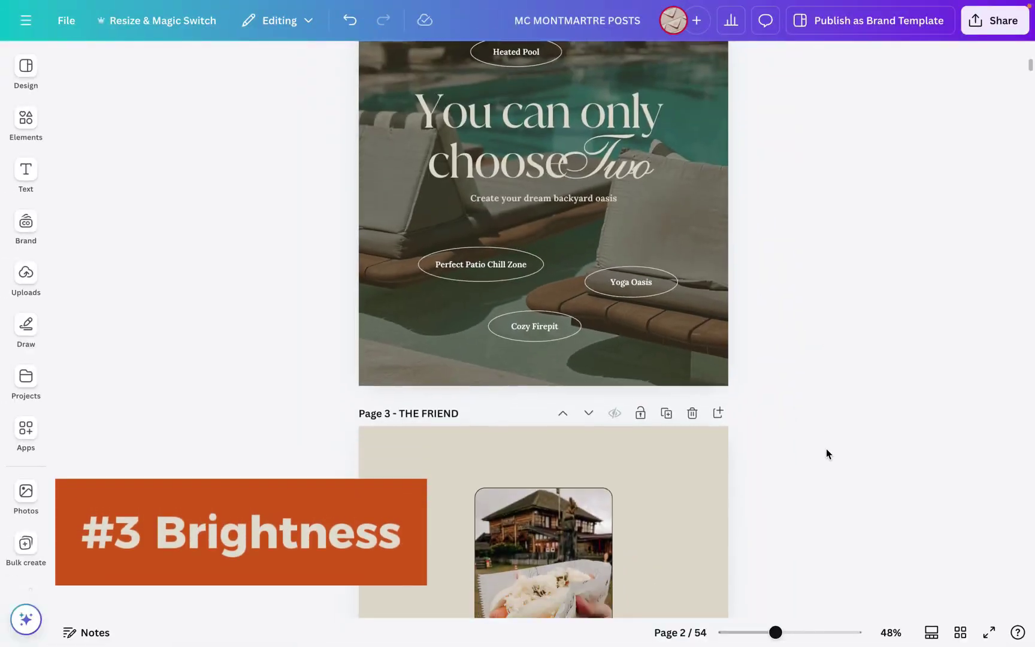
scroll(826, 453, down, 5)
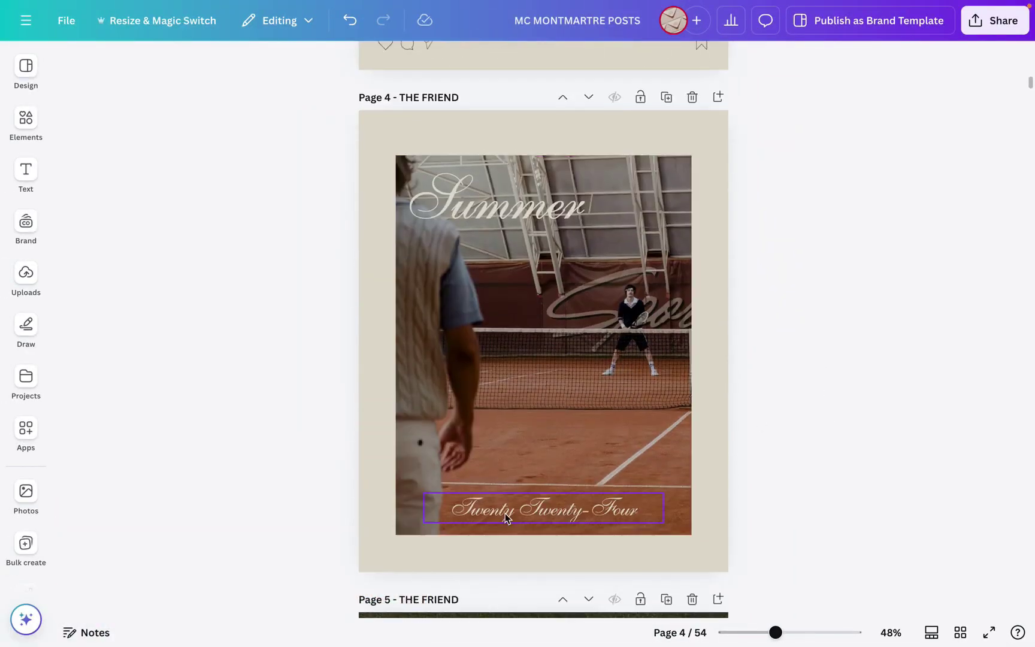
Set the brightness of page 4's tennis court photo to about -20 for the whole image
click(509, 513)
click(491, 203)
click(464, 310)
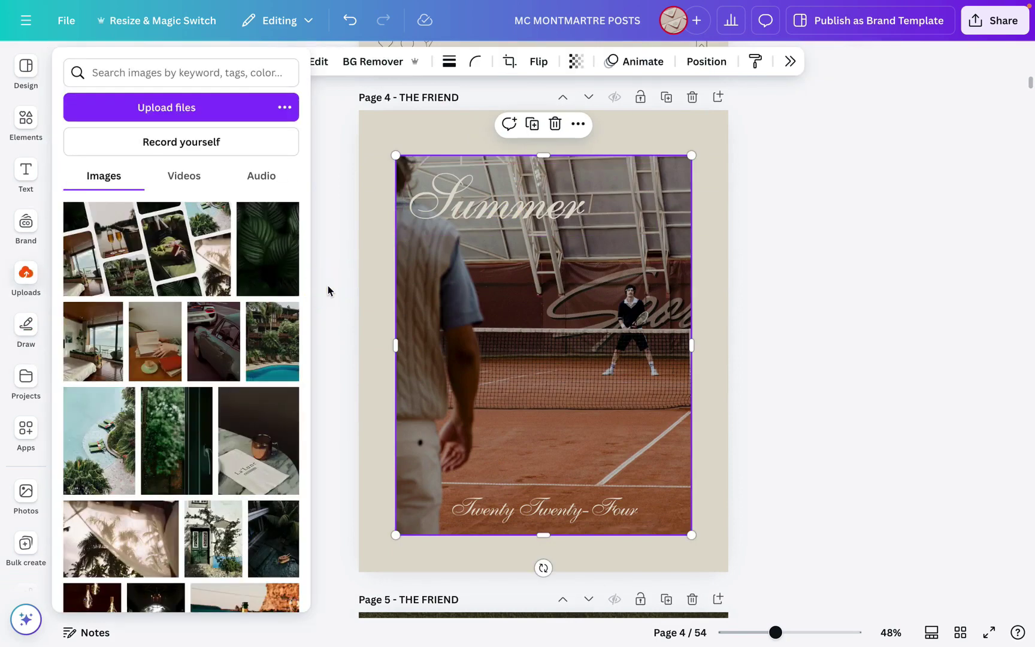
click(419, 287)
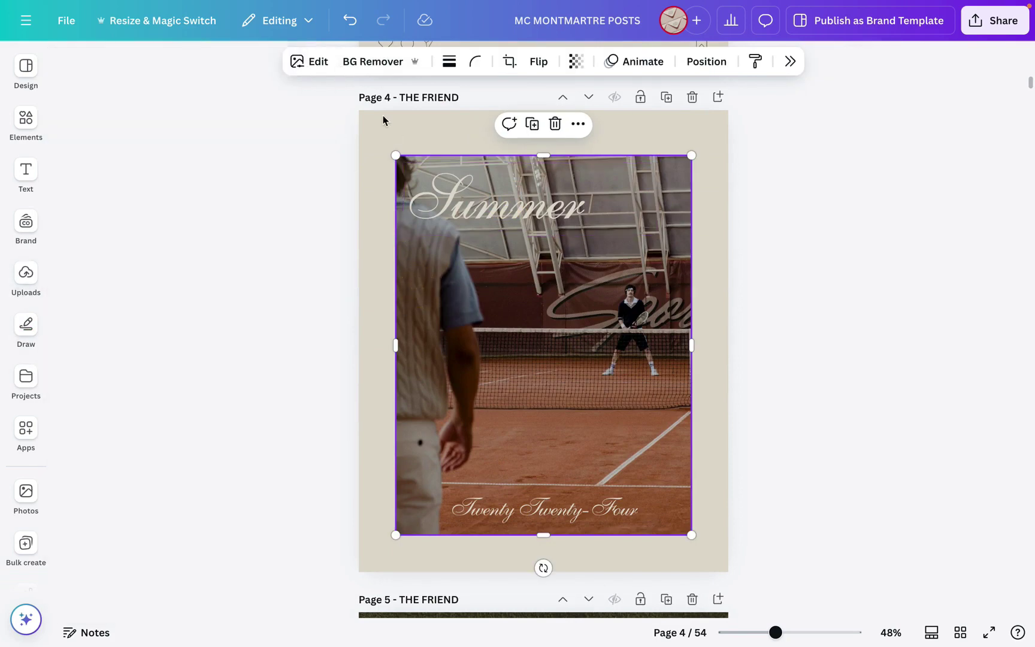
click(318, 63)
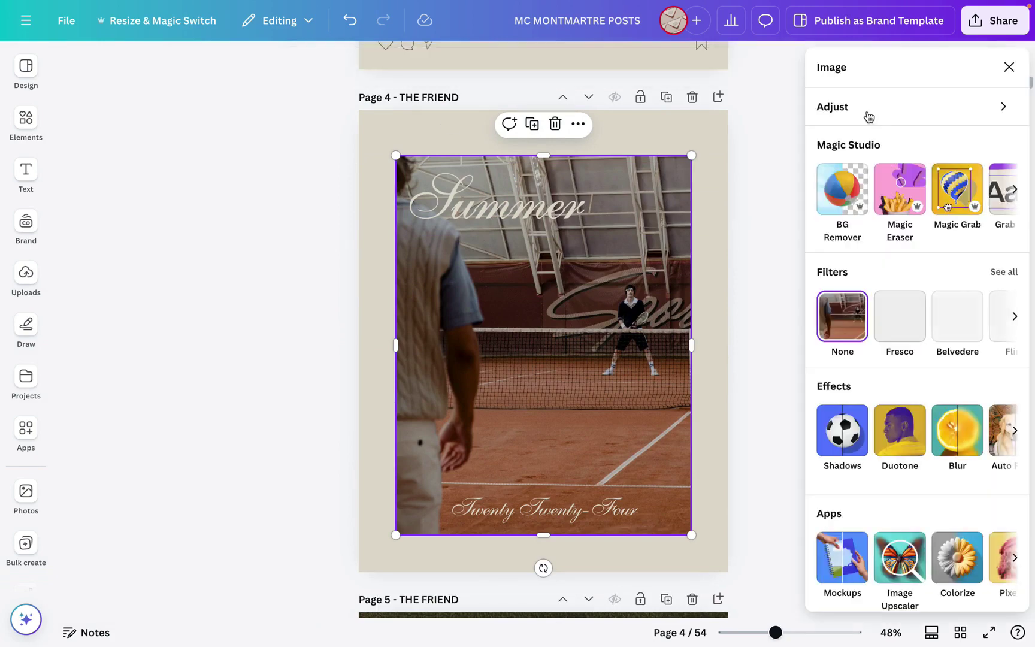
click(868, 116)
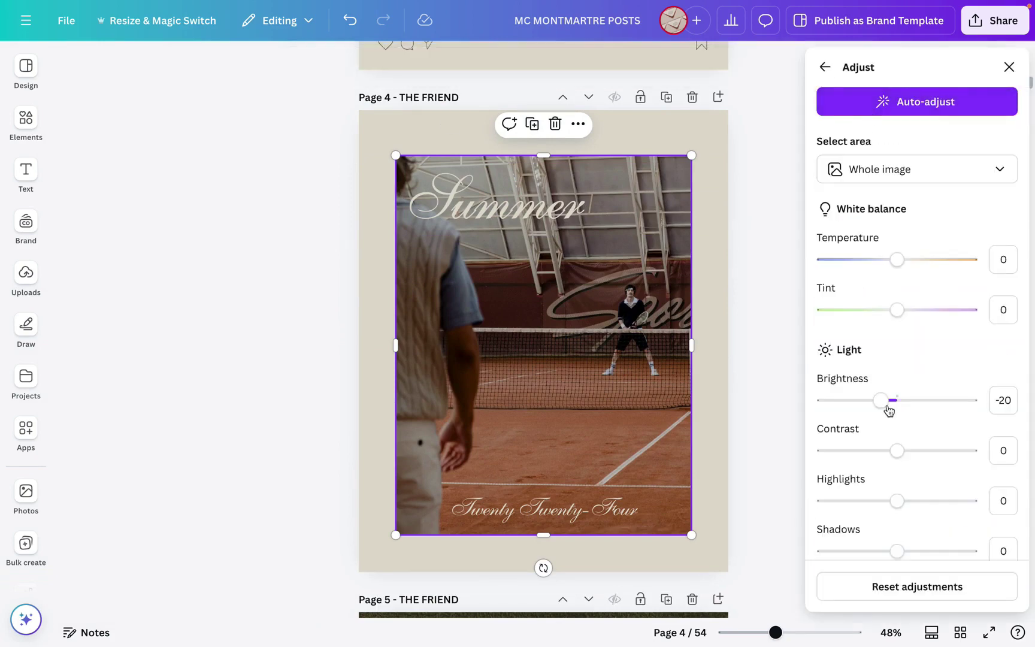
mouse_move(881, 405)
mouse_down()
mouse_move(835, 404)
mouse_move(879, 402)
mouse_up()
click(364, 270)
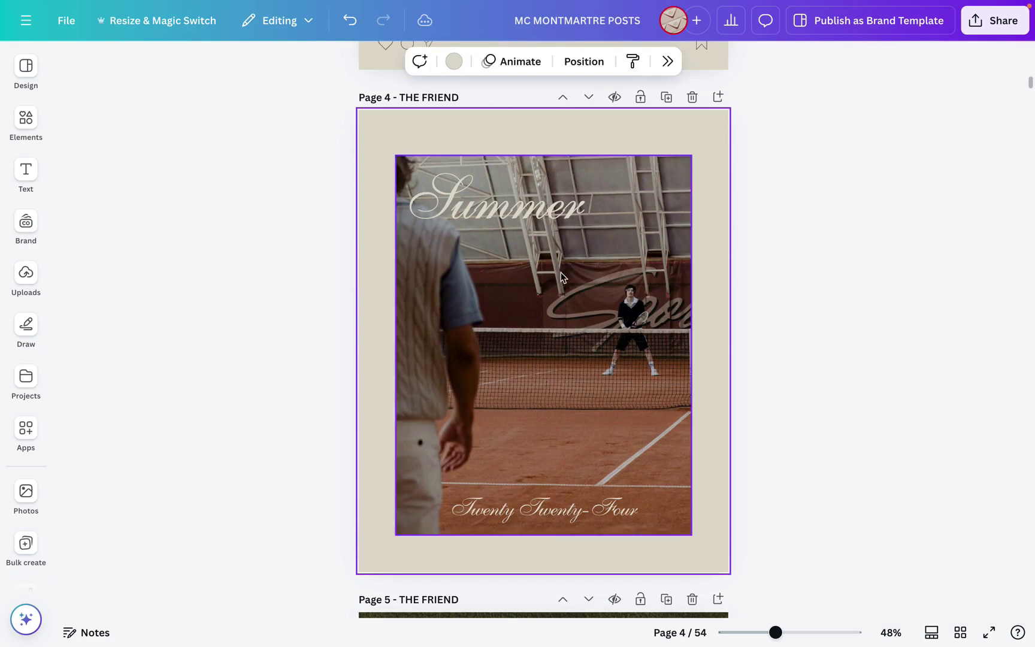
click(610, 342)
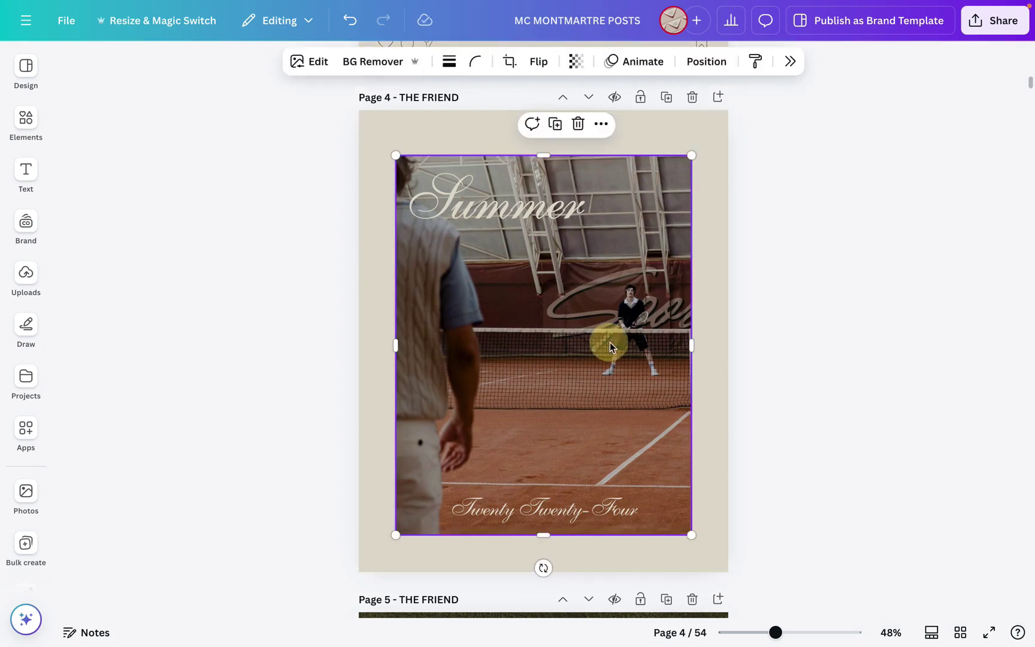
click(533, 221)
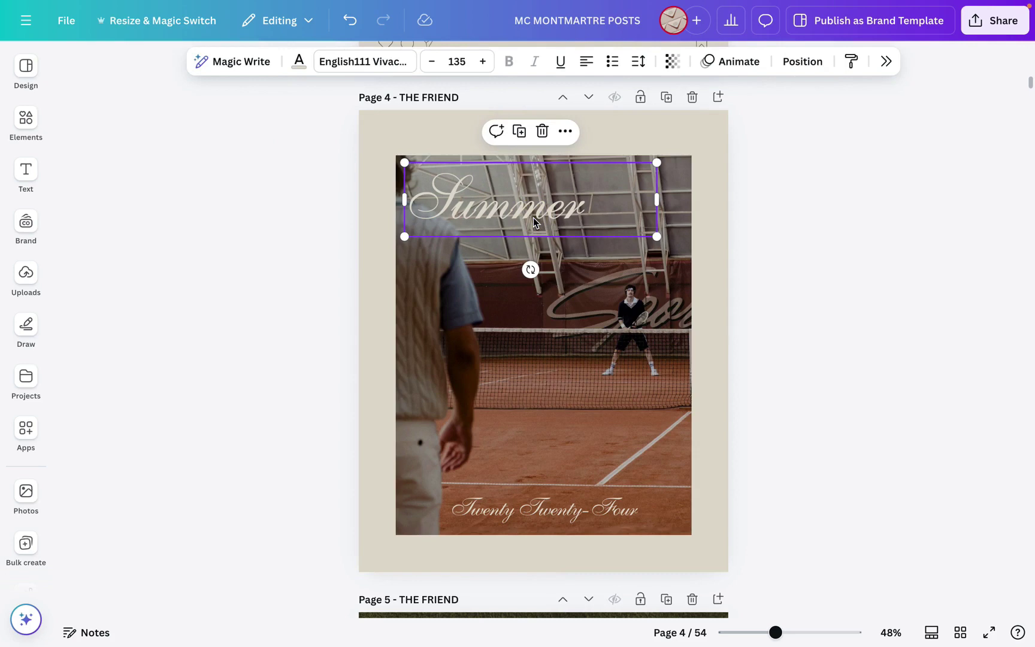
click(532, 217)
drag(584, 213, 423, 206)
click(439, 305)
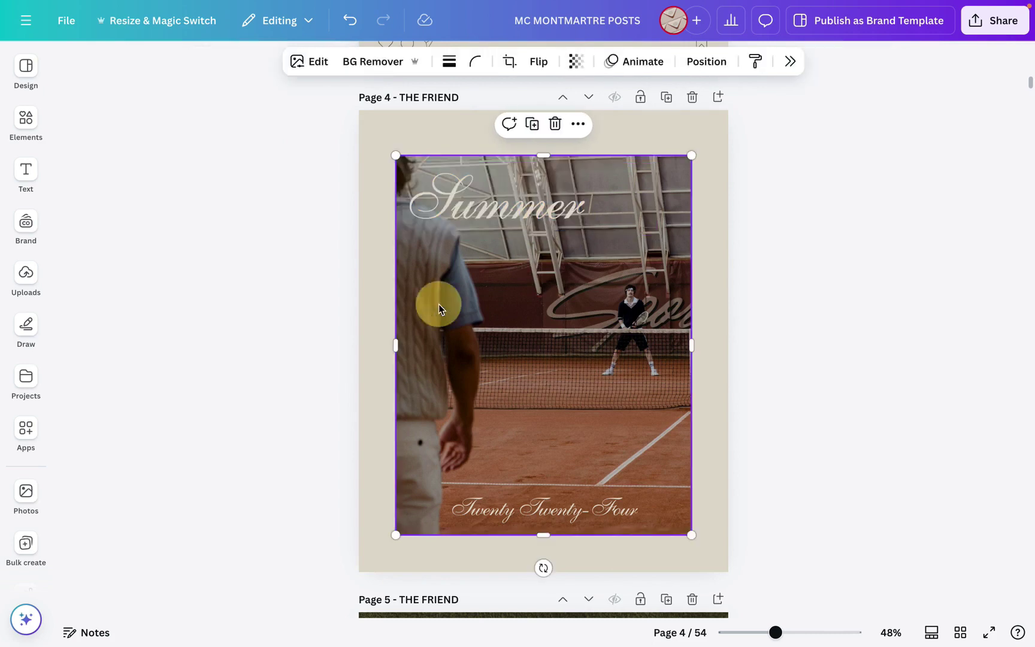
click(463, 208)
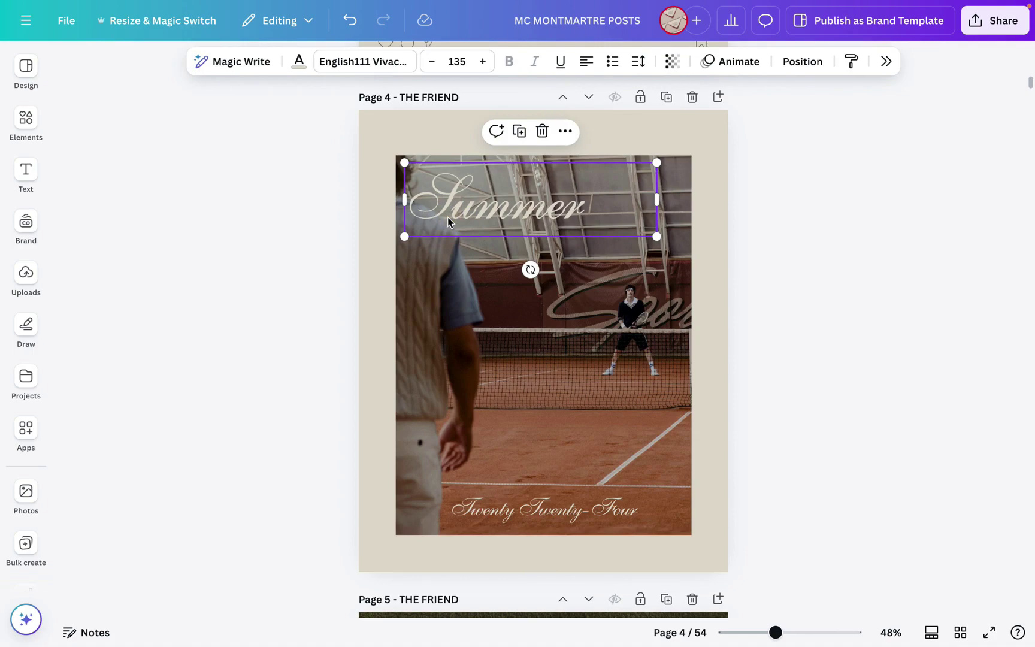
Go to page 7 - C through the page overview and view the bicycle photo's border style and border color options
key(ctrl+alt+g)
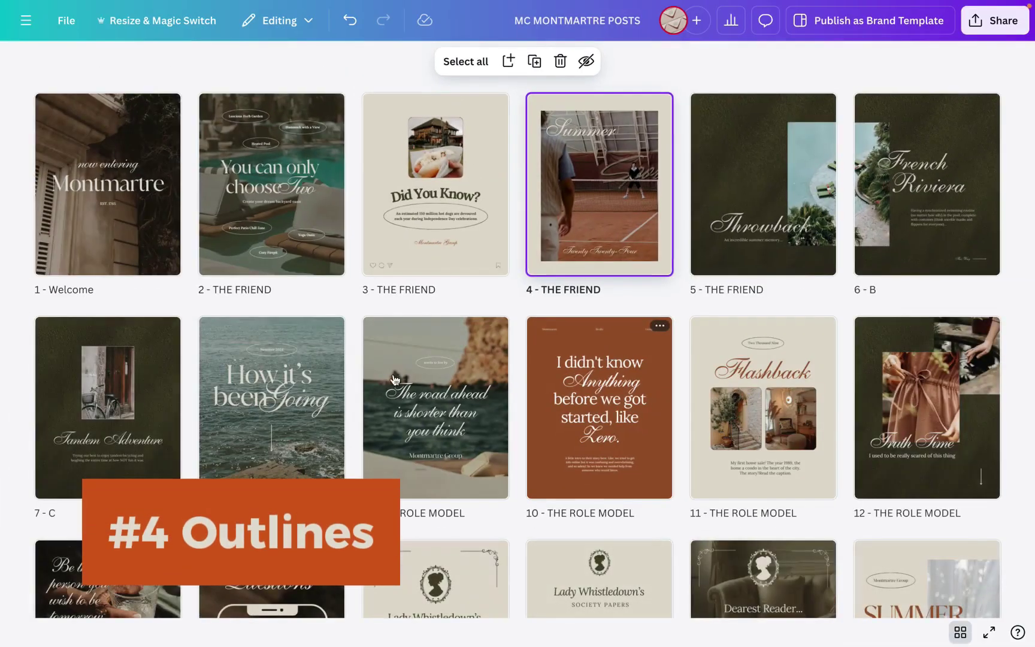
double_click(120, 356)
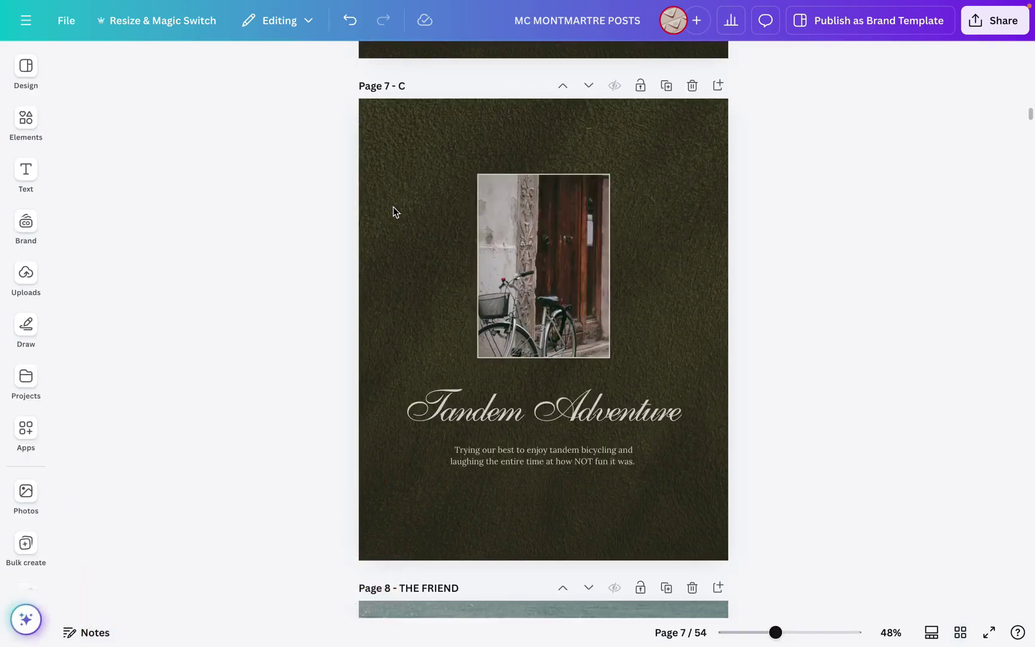
click(505, 238)
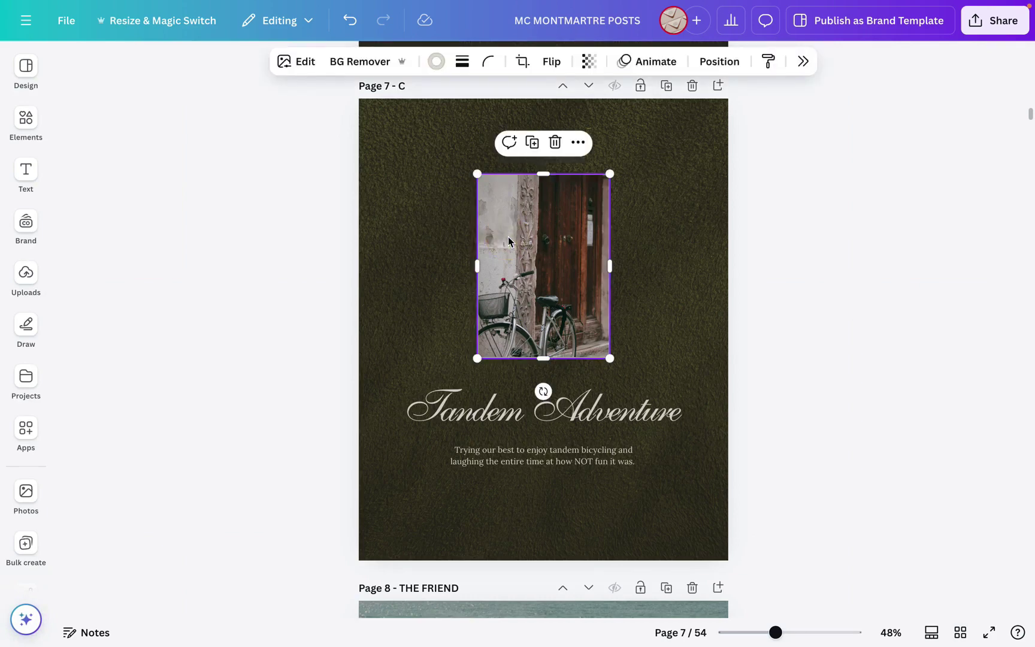
click(461, 63)
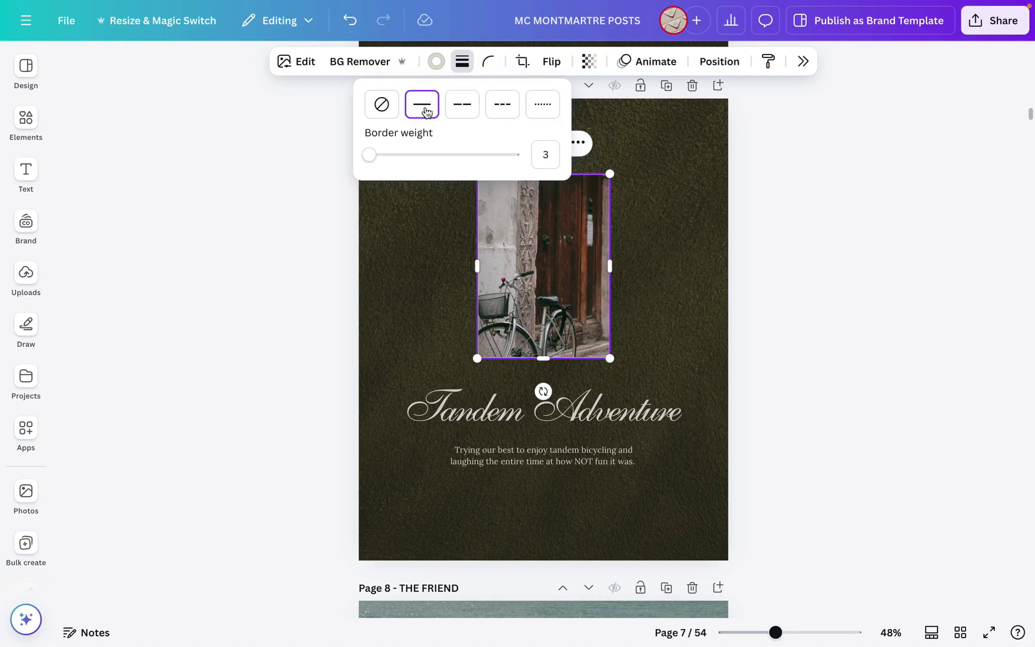
click(435, 62)
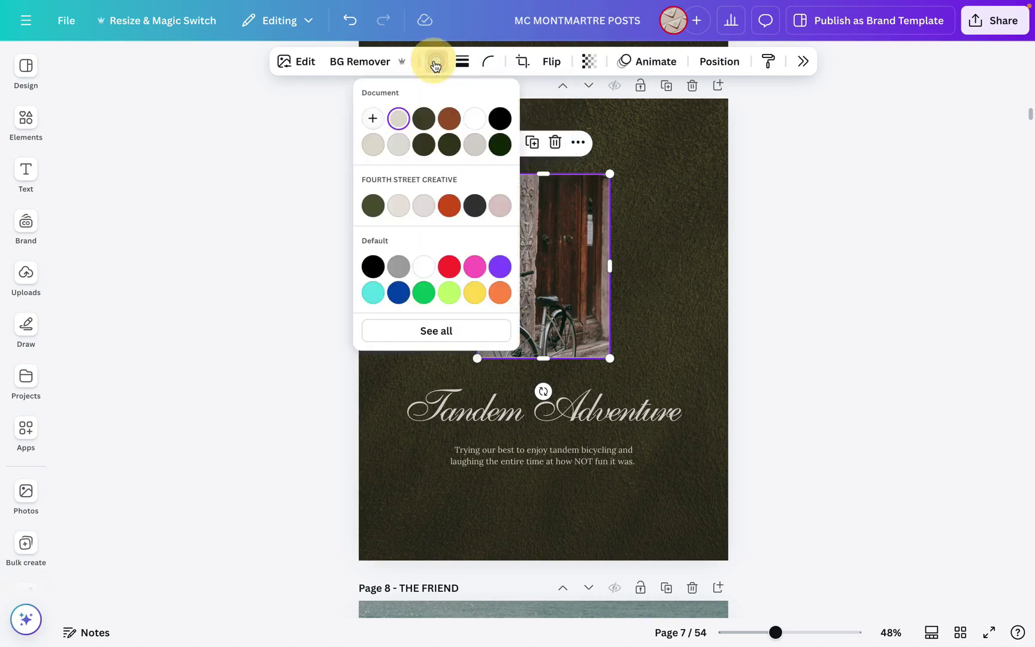
click(288, 148)
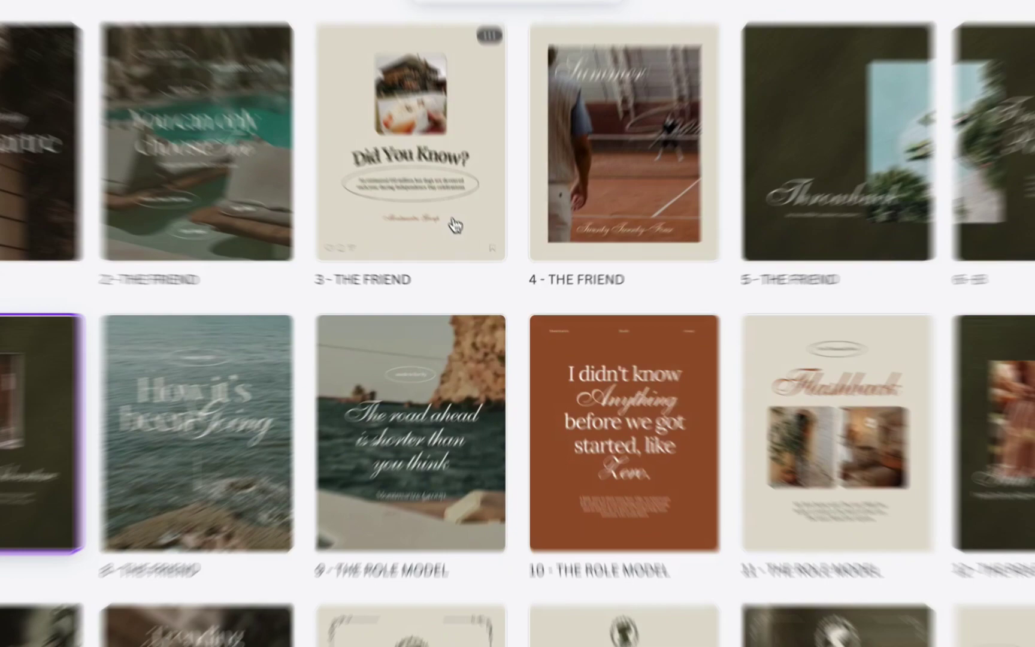
Go to page 28 - THE LEAD GURU through the page overview and ungroup the umbrella photo from the shadow beneath it
scroll(470, 248, down, 10)
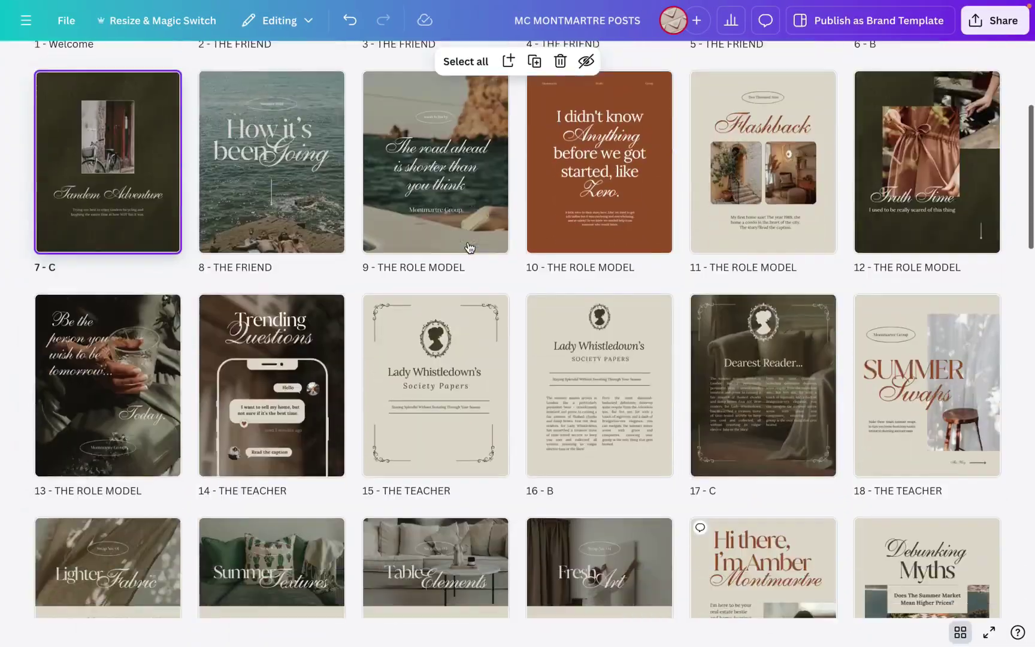
scroll(470, 248, down, 2)
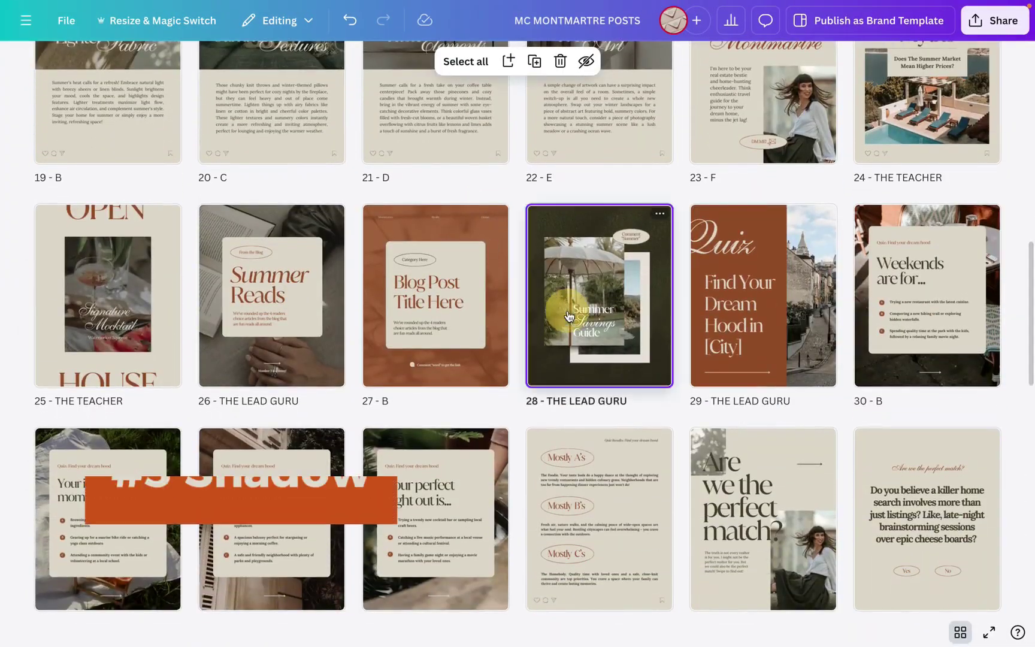
double_click(569, 314)
click(456, 469)
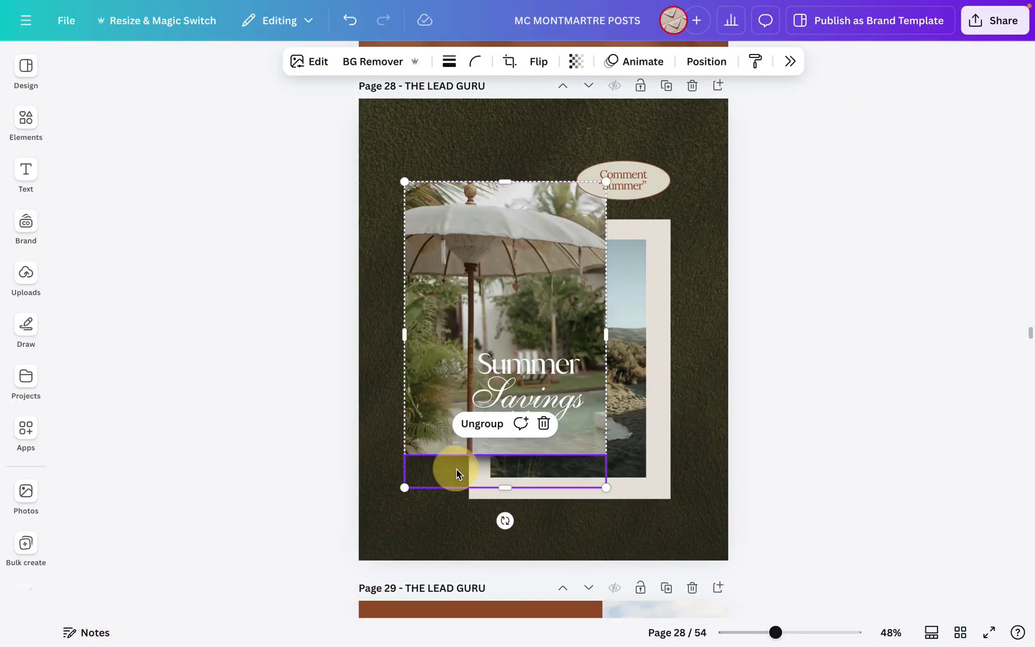
click(443, 304)
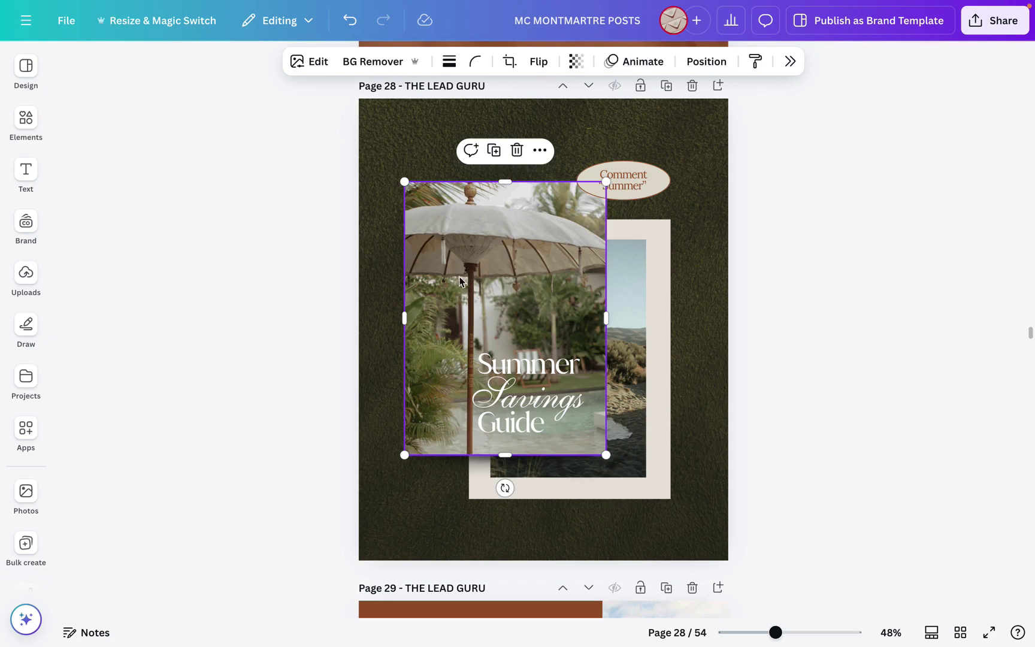
drag(433, 426, 430, 478)
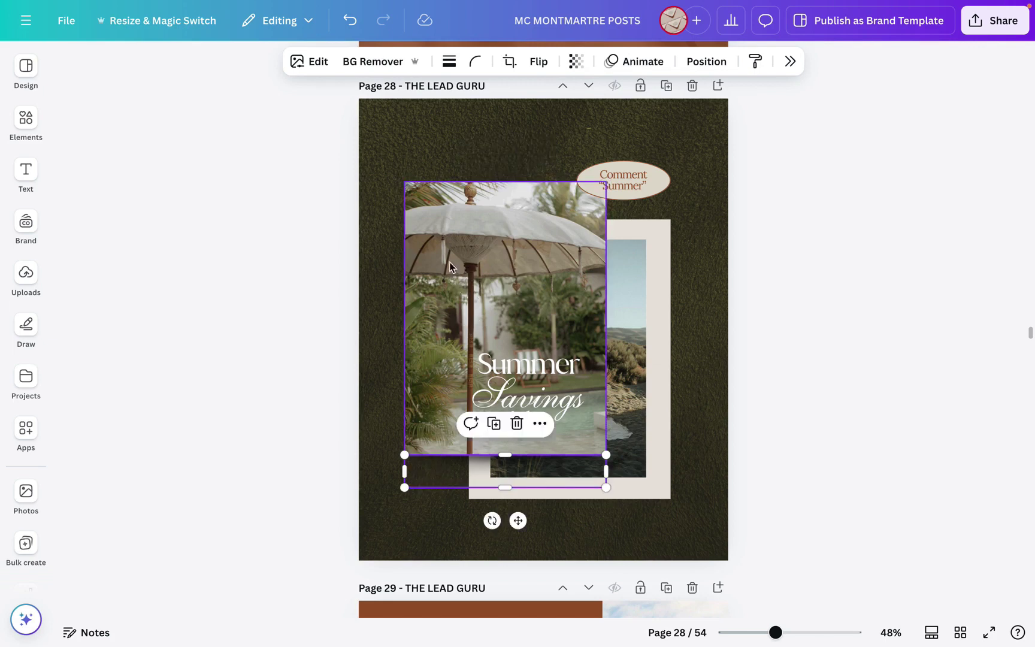
key(ctrl+z)
Select the shadow beneath page 28's umbrella photo and search the elements library for "shadow"
scroll(344, 481, down, 5)
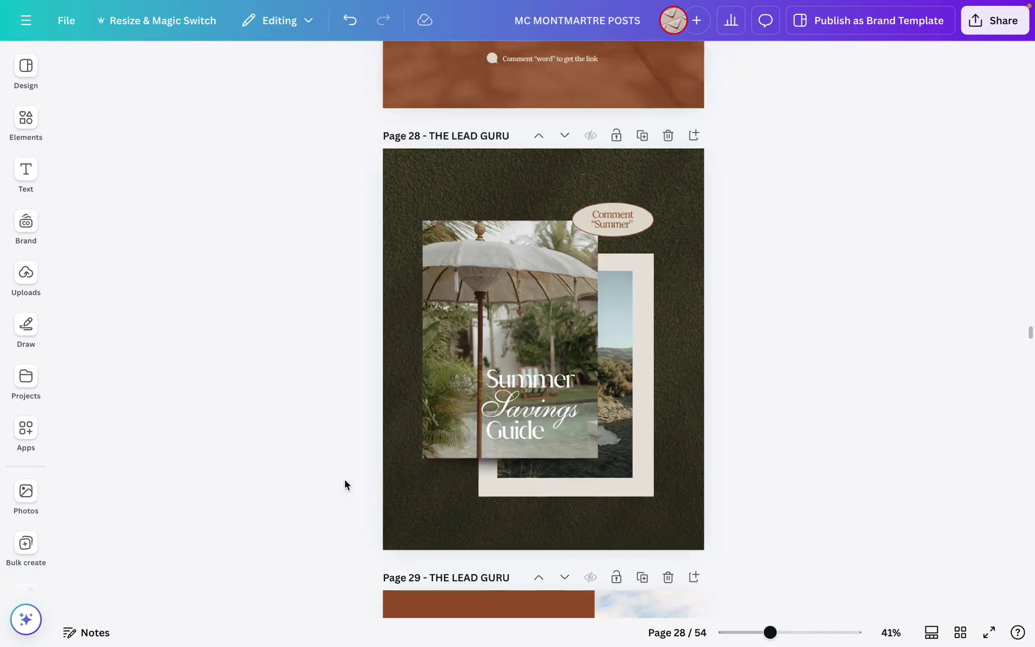
scroll(344, 479, down, 1)
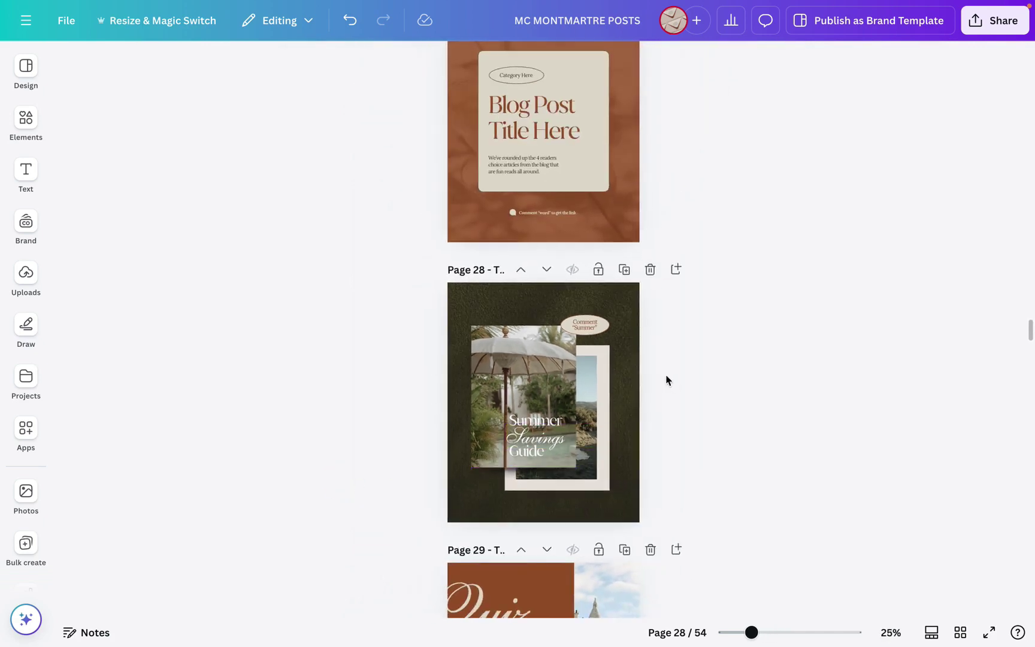
click(491, 475)
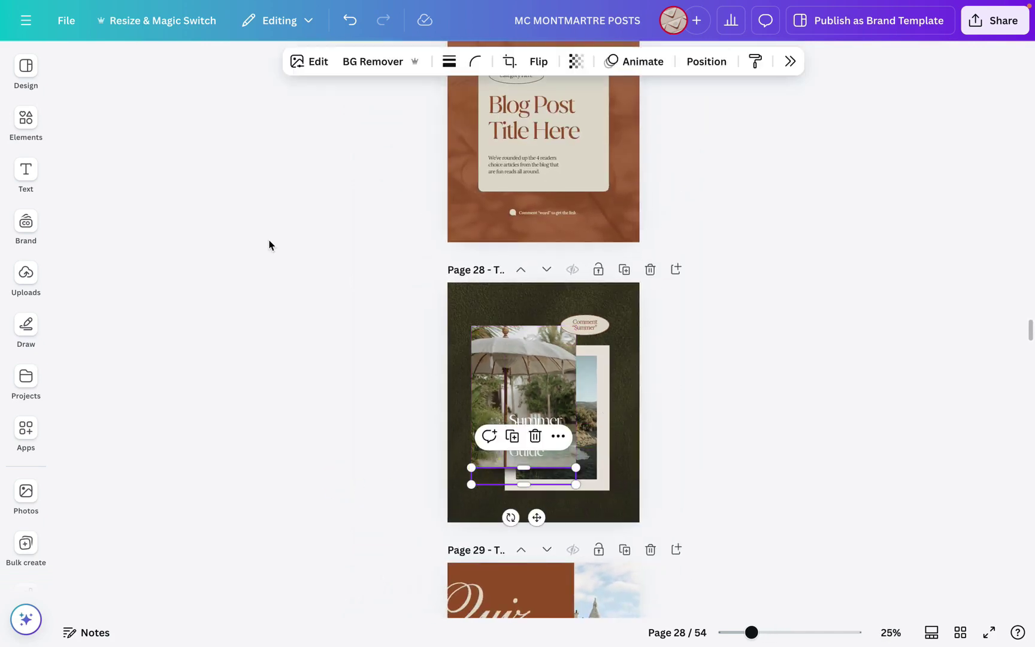
click(21, 115)
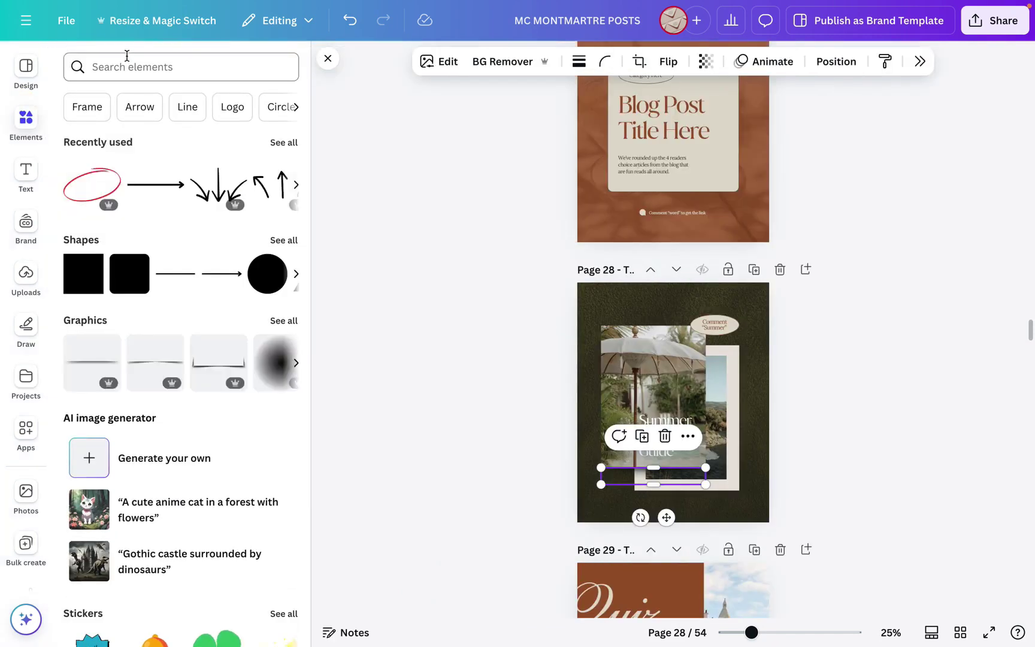
click(132, 72)
text(shadow)
key(Return)
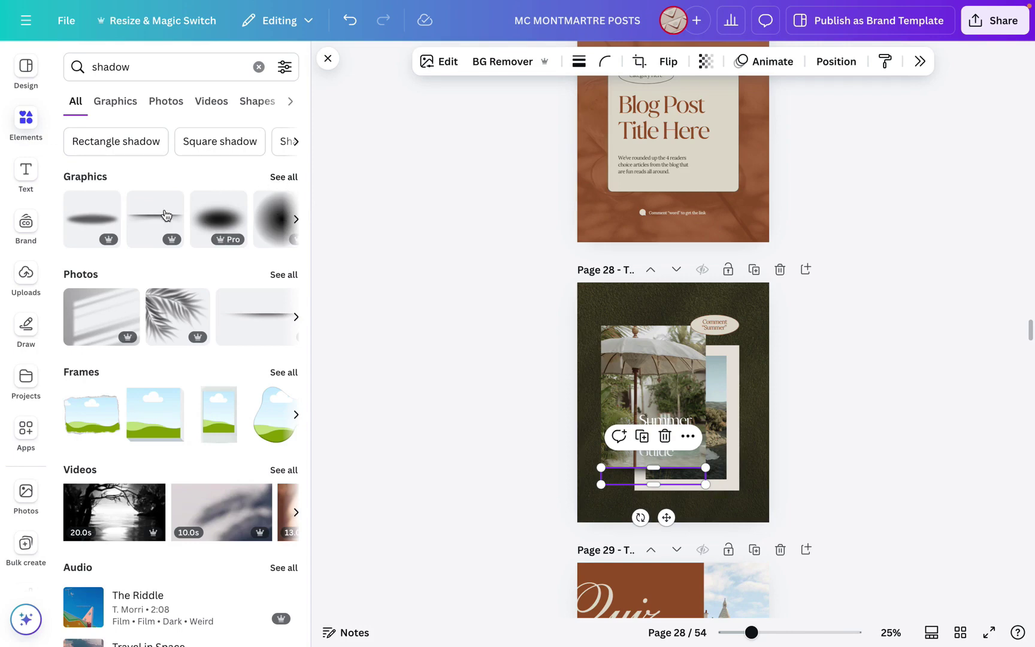
mouse_move(156, 222)
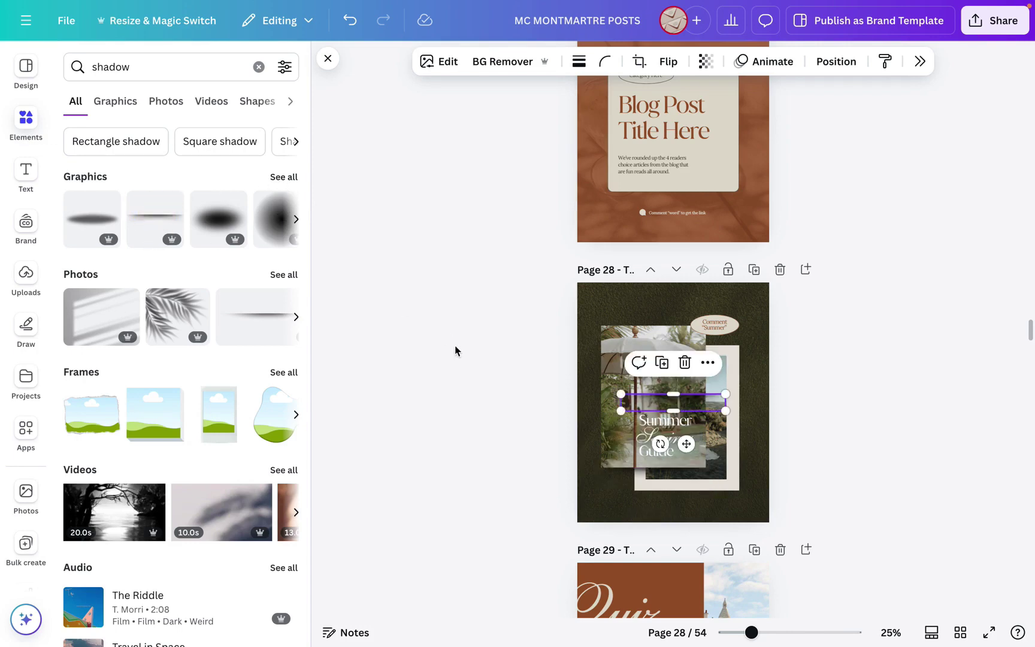
Place the thin shadow graphic along the lower edge of page 28's umbrella photo and group it with the photo
key(Escape)
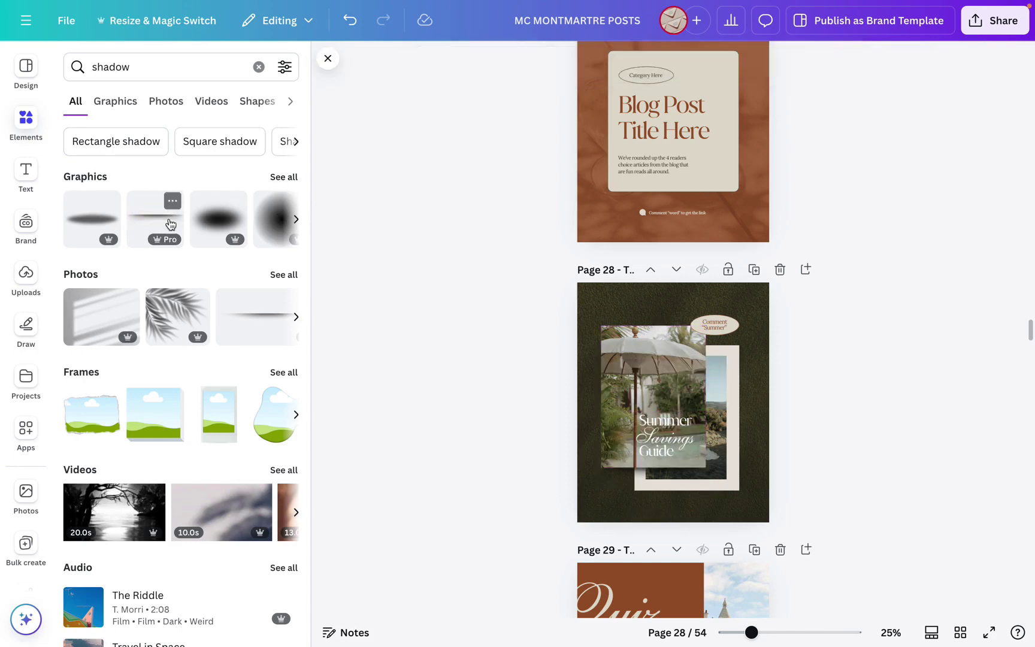
drag(155, 216, 638, 480)
scroll(639, 480, up, 5)
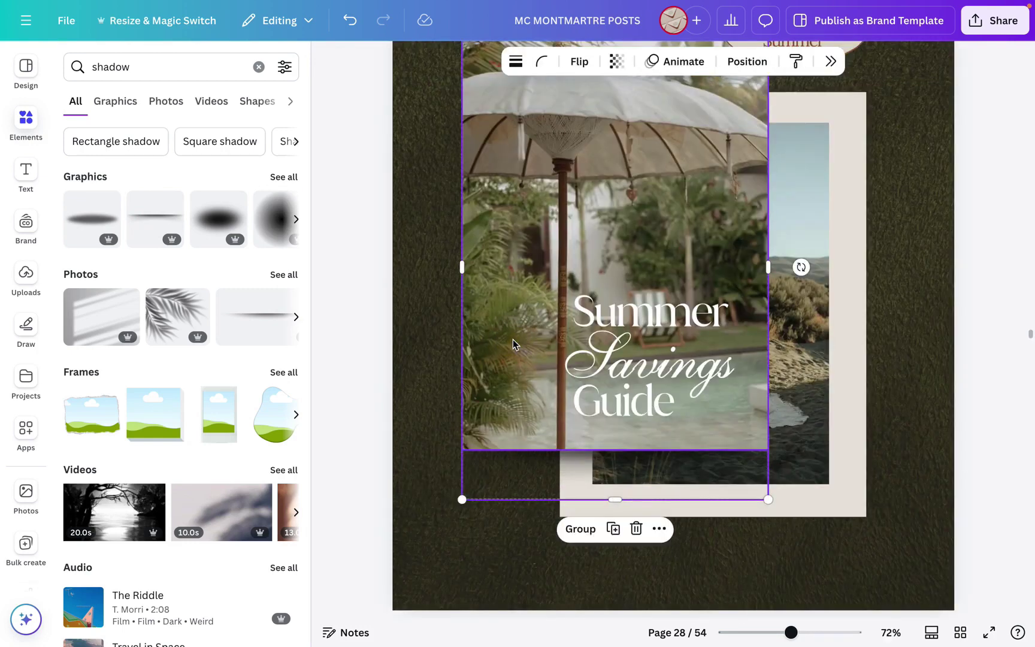
right_click(512, 339)
click(527, 494)
click(409, 371)
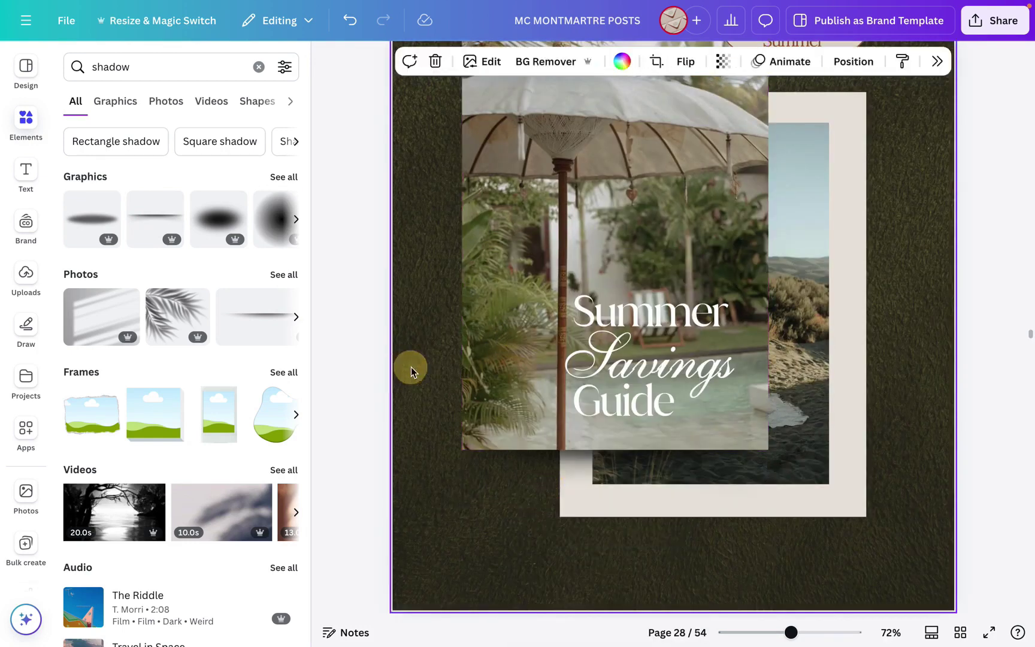